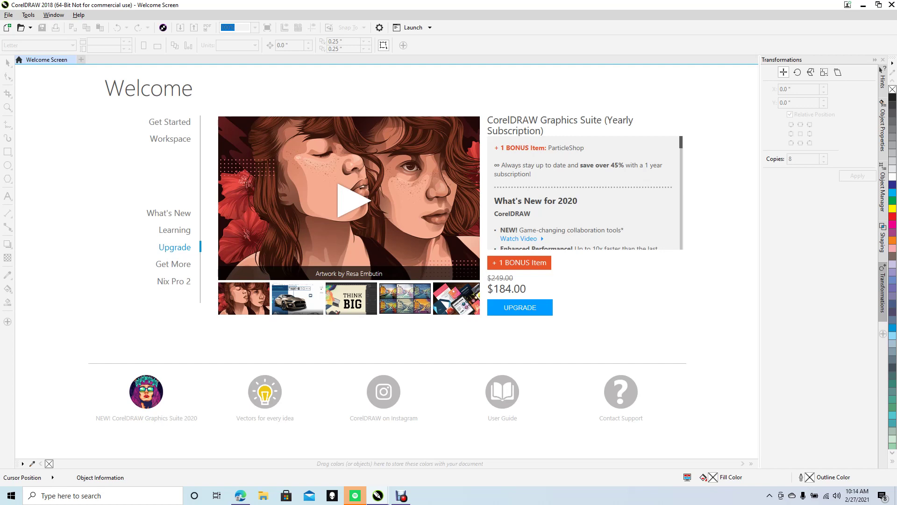
- Create a new 24 by 18 inch Broad Sheet document in CMYK at 100 dpi
click(9, 15)
key(Right)
key(Left)
key(Down)
key(Return)
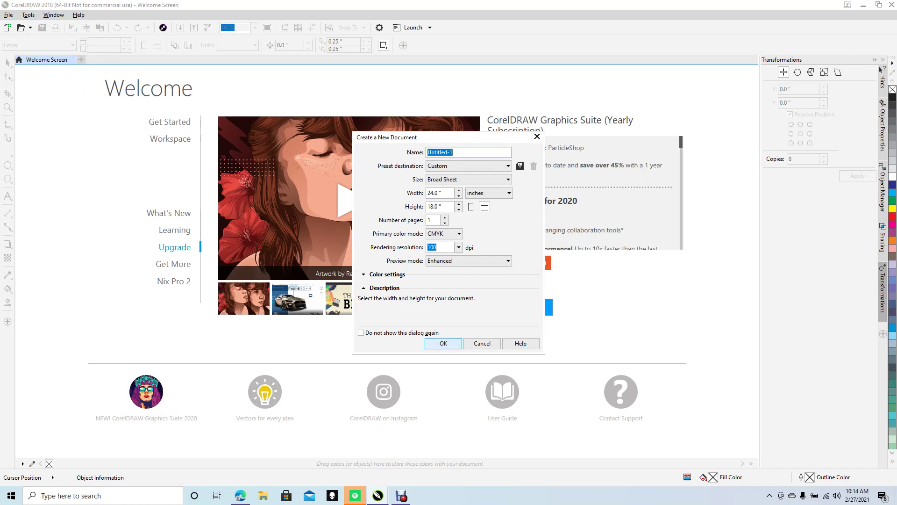
key(Escape)
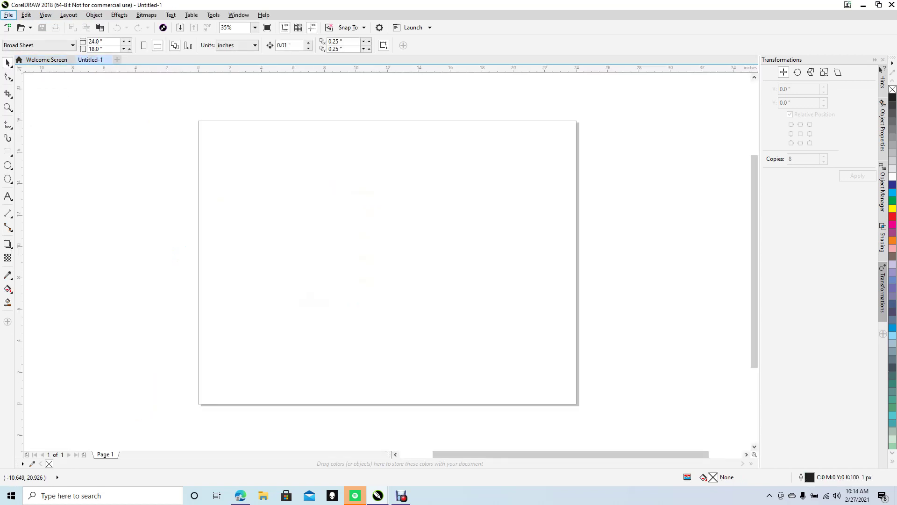
- Import the image overlay-1-1024x576 from the Desktop folder and place it in the page's upper-left area at its original size
click(9, 15)
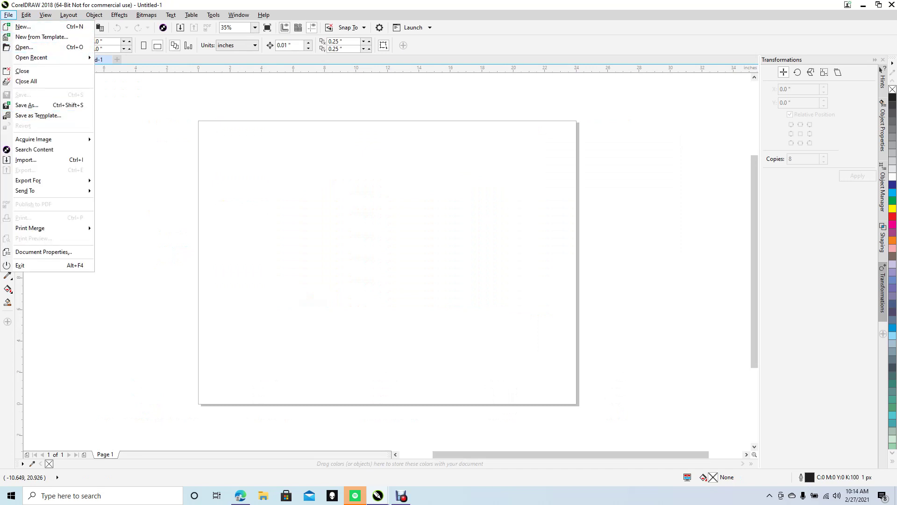
click(25, 160)
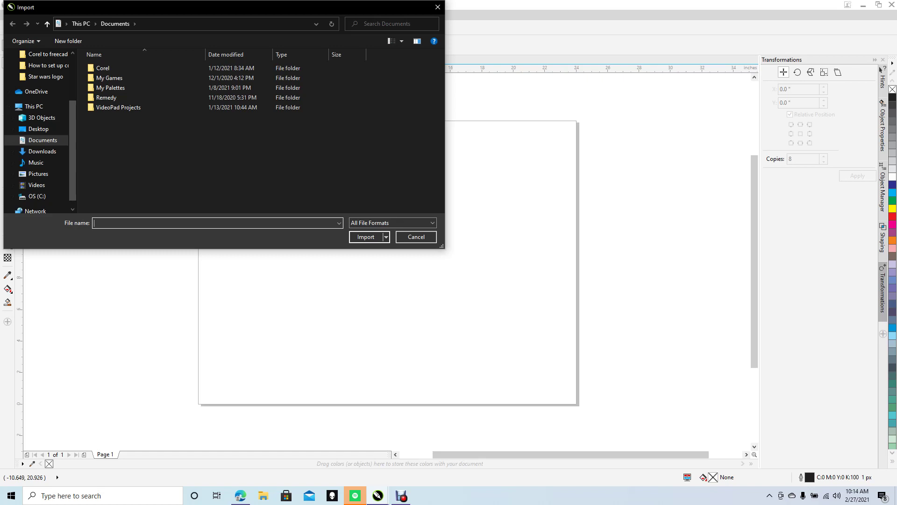
click(38, 129)
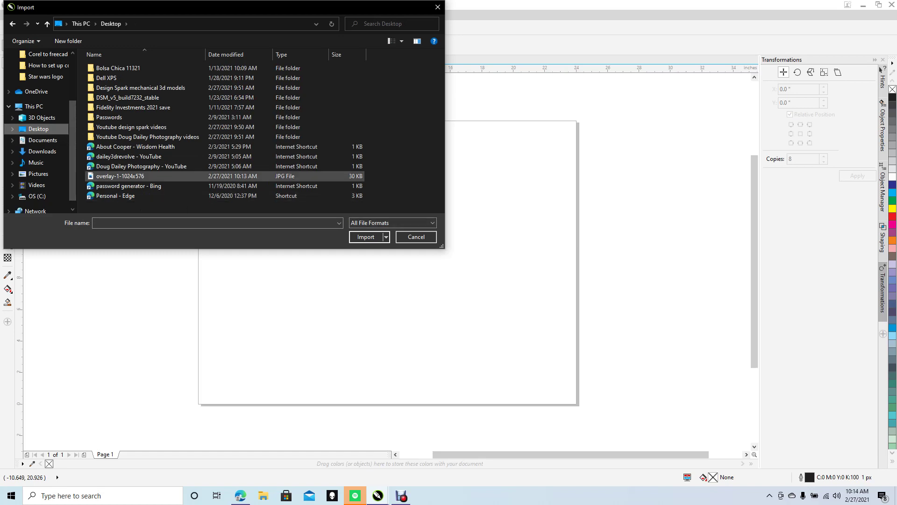
click(120, 176)
key(Return)
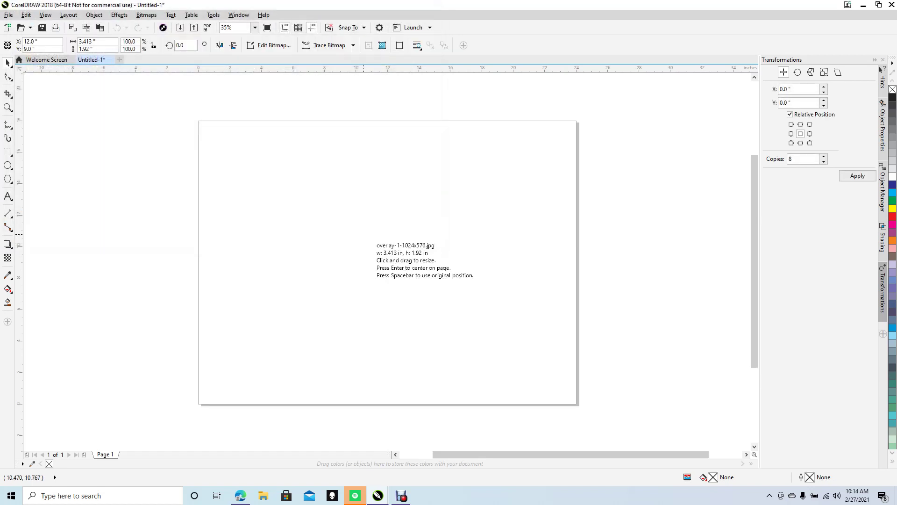
click(286, 187)
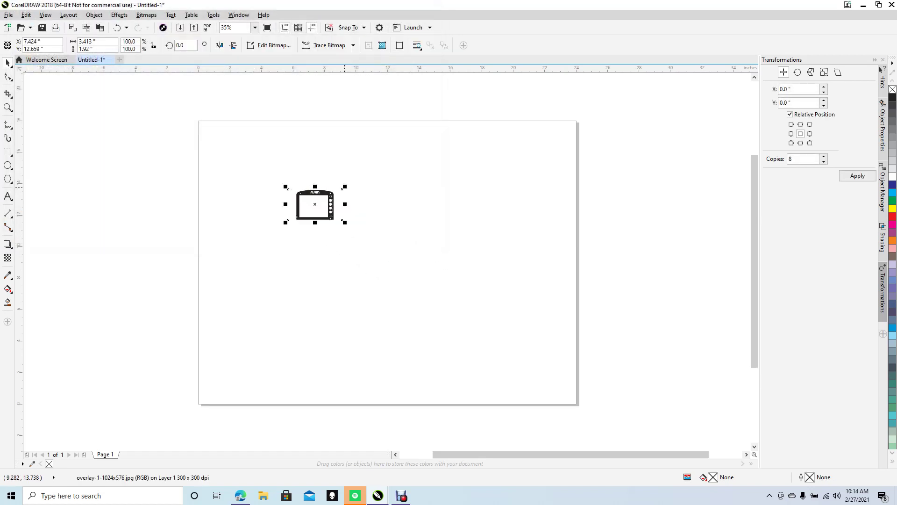
- Enlarge the imported overlay image proportionally to about 15.54 by 8.74 inches around the middle of the page
drag(345, 187, 421, 143)
drag(367, 214, 421, 266)
drag(477, 318, 485, 332)
drag(448, 301, 454, 295)
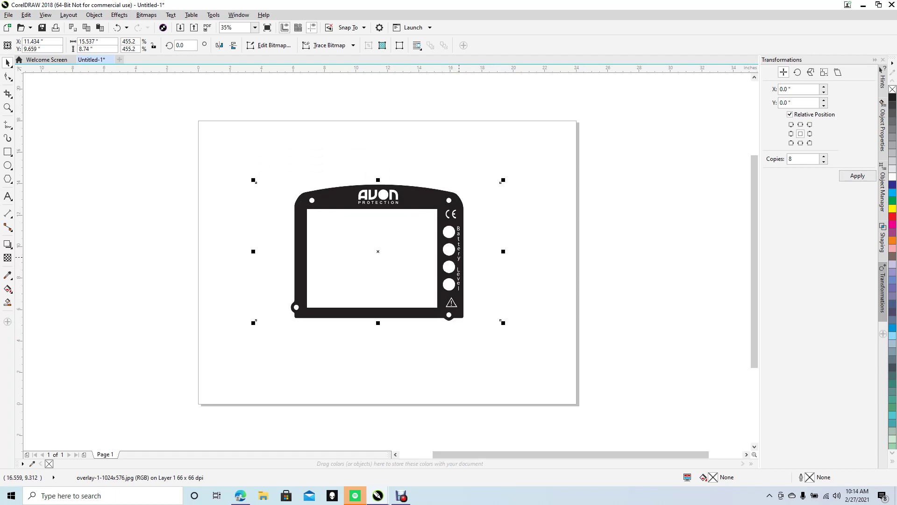
click(218, 226)
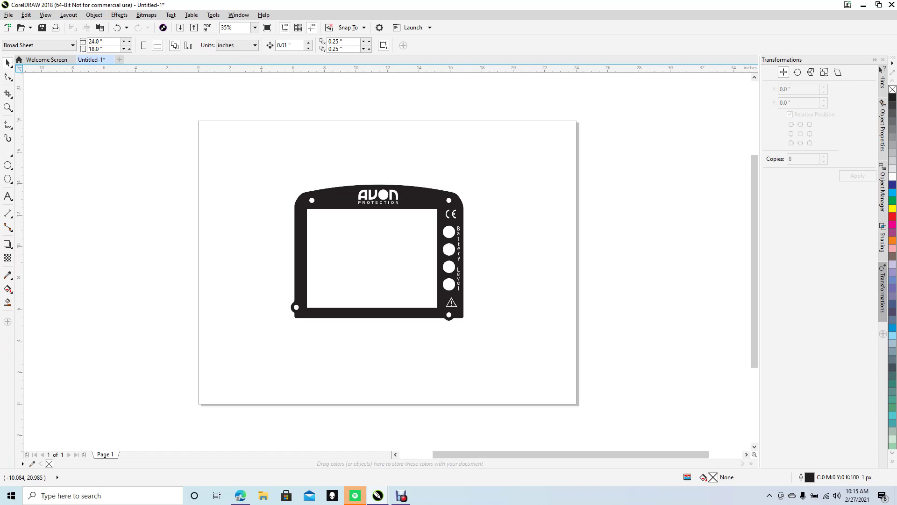
- Move the ruler origin to the overlay's upper-left extent and place a vertical guideline at 0 inches on its left edge
drag(19, 69, 291, 192)
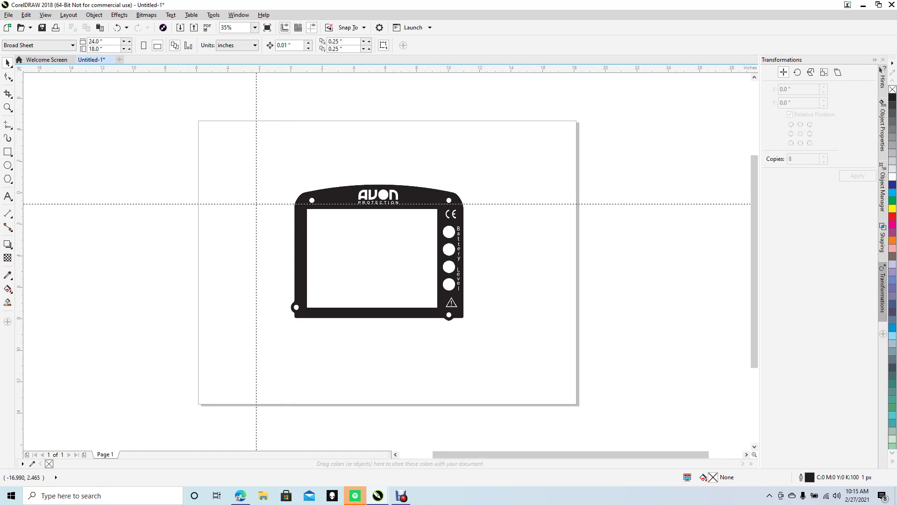
drag(19, 159, 291, 167)
drag(291, 203, 291, 203)
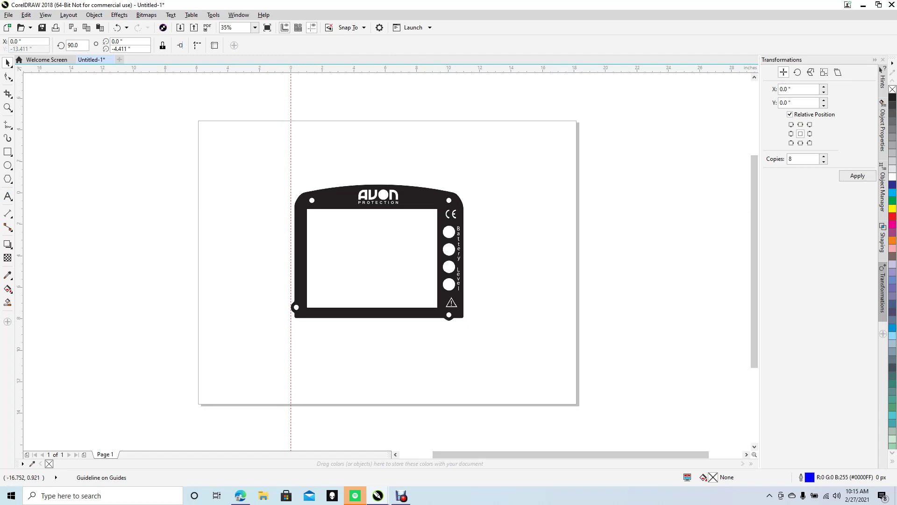
- Place a second vertical guideline at about 10.99 inches along the overlay's right edge
drag(19, 201, 464, 215)
drag(464, 215, 464, 216)
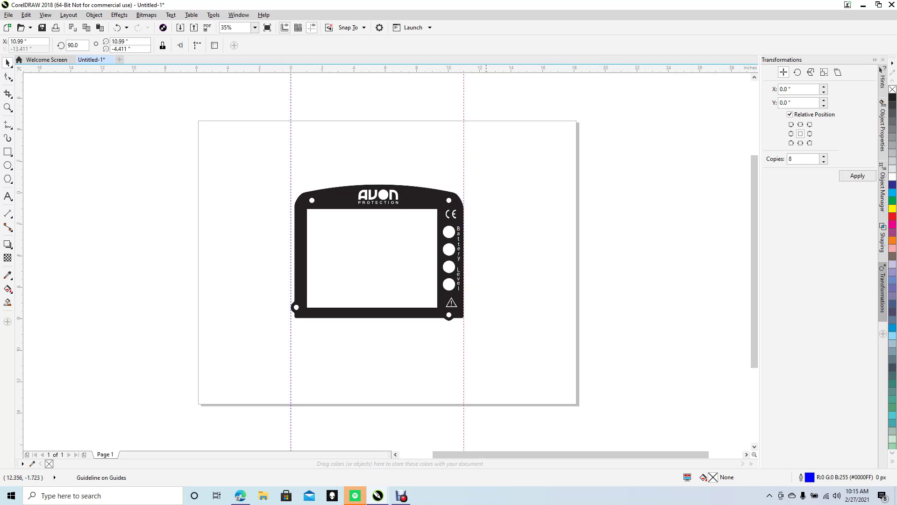
click(363, 279)
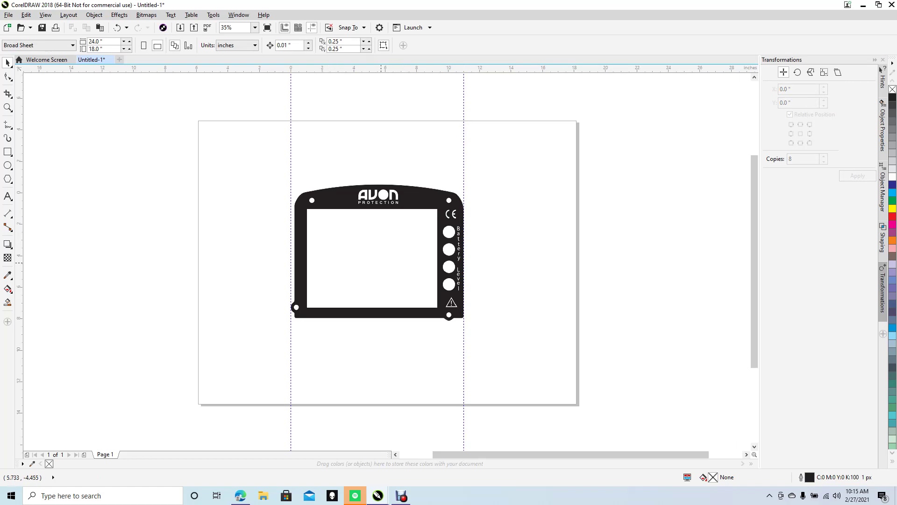
- Draw a rectangle about 1.69 by 7.15 inches over the overlay's right-hand strip and switch the display to Wireframe
scroll(381, 262, up, 2)
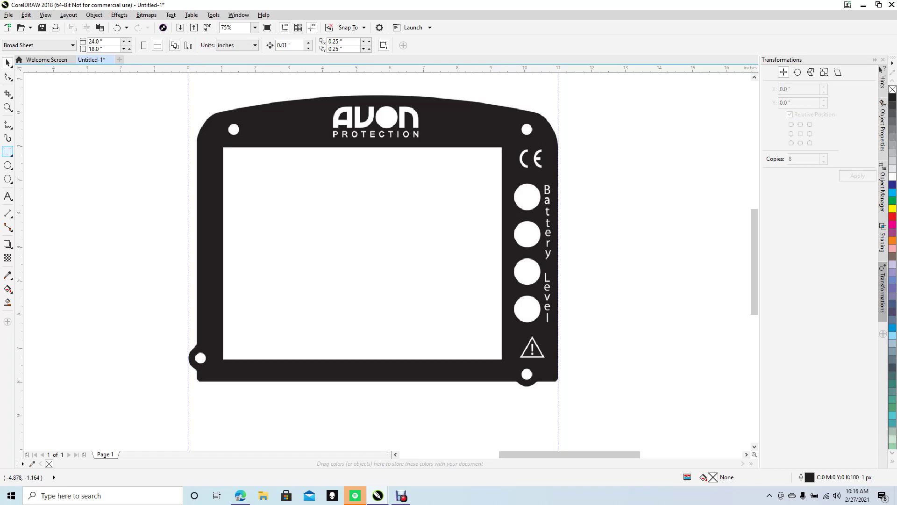
click(7, 152)
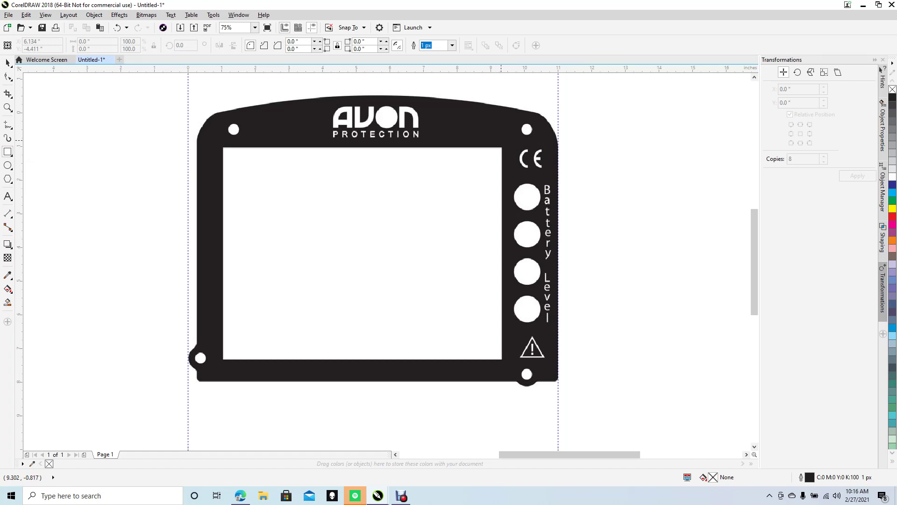
drag(501, 139, 558, 380)
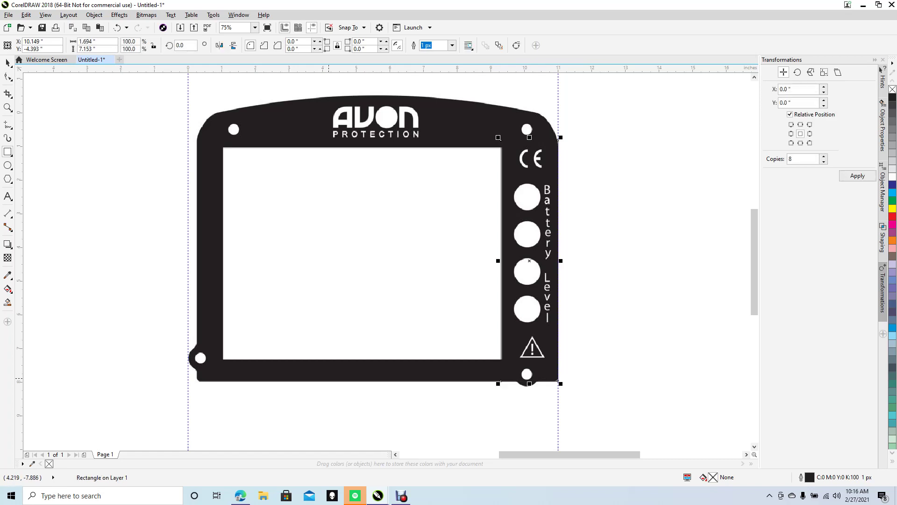
click(46, 15)
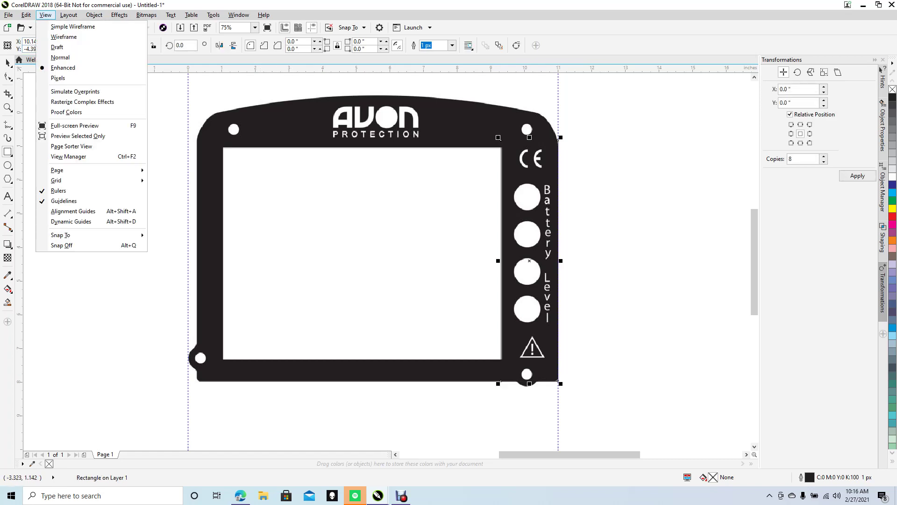
click(63, 36)
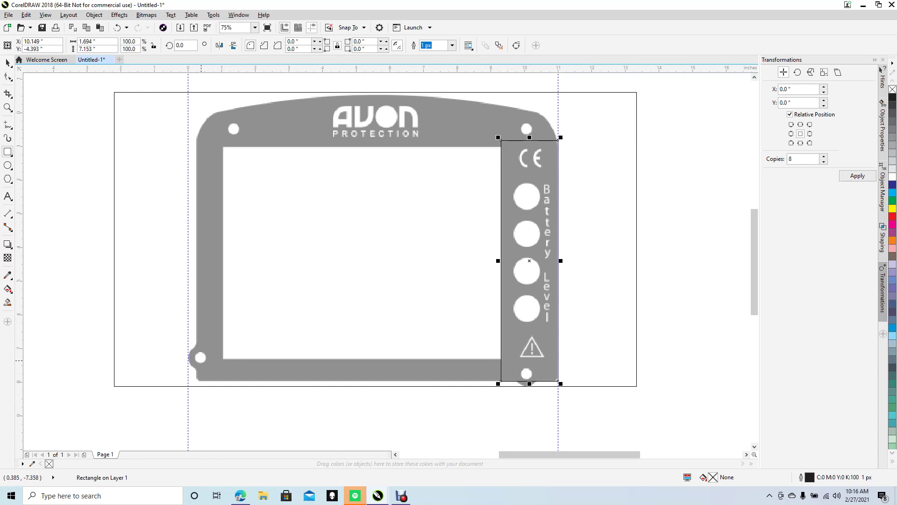
- Draw a rectangle about 9.89 by 0.65 inches over the bottom bar and one about 0.75 by 6.51 inches over the left bar
mouse_move(197, 359)
mouse_down()
mouse_move(285, 425)
mouse_move(450, 374)
mouse_move(500, 389)
mouse_move(529, 381)
mouse_up()
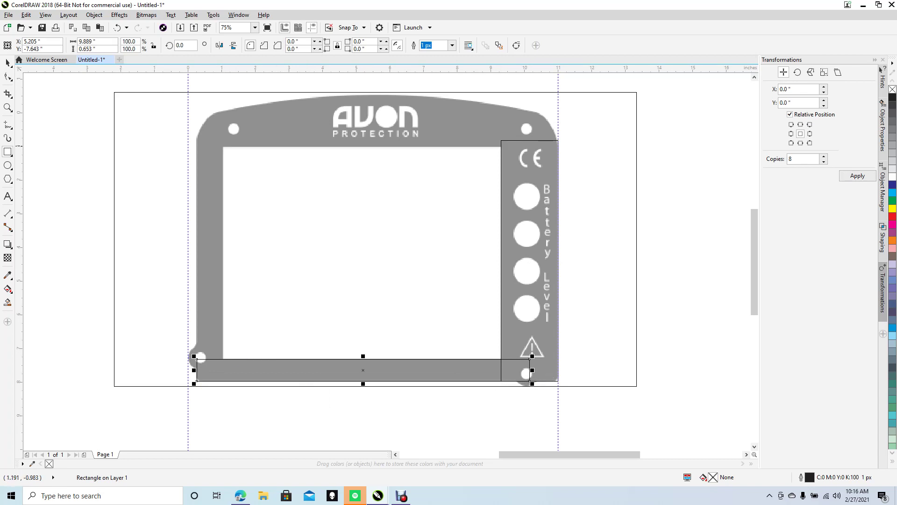
drag(222, 145, 197, 365)
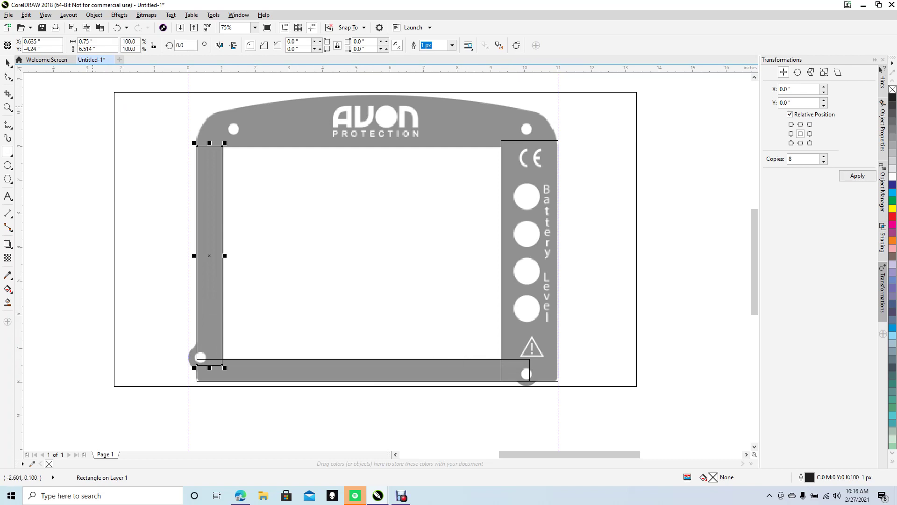
click(8, 62)
click(73, 174)
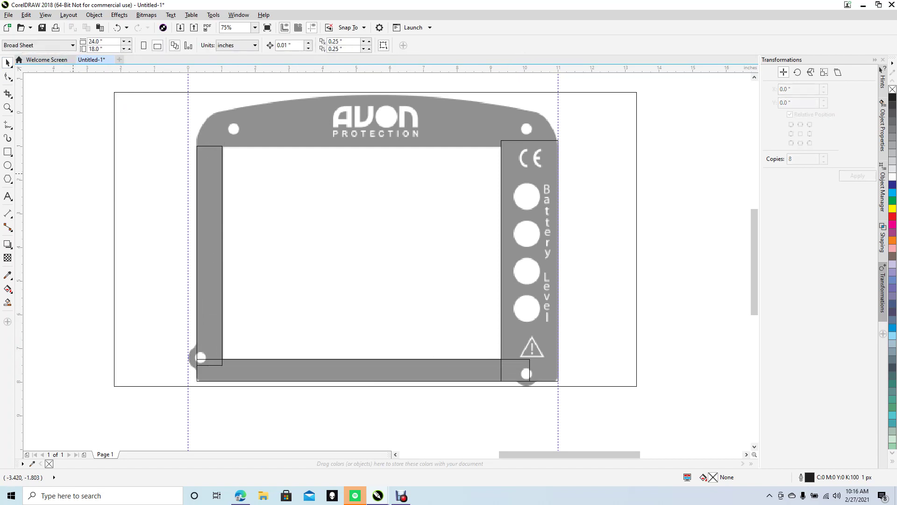
- Weld the left rectangle to the bottom one, and weld that shape to the right-hand rectangle without keeping the originals
click(218, 274)
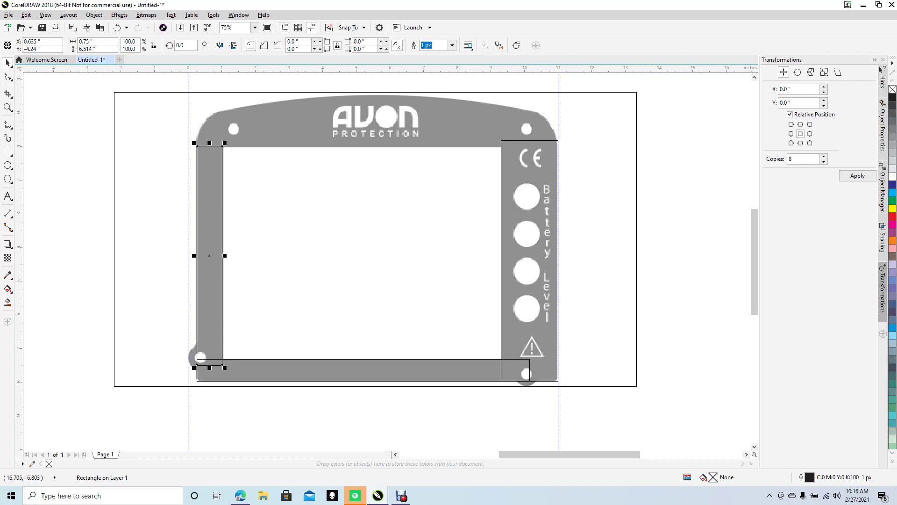
click(883, 238)
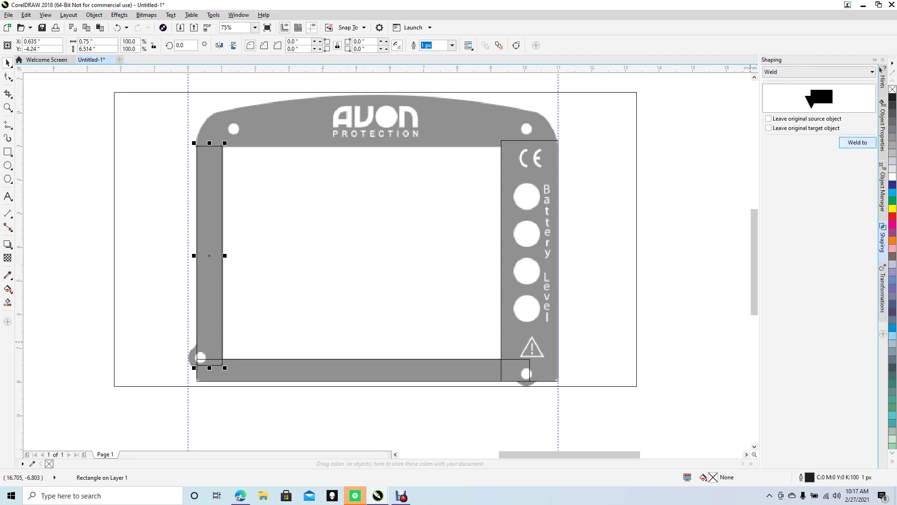
click(857, 143)
click(286, 367)
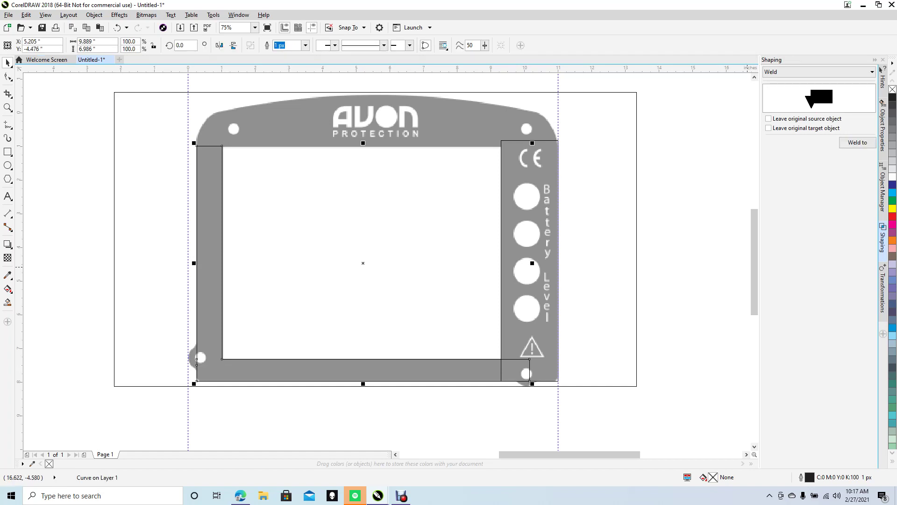
click(858, 142)
key(Escape)
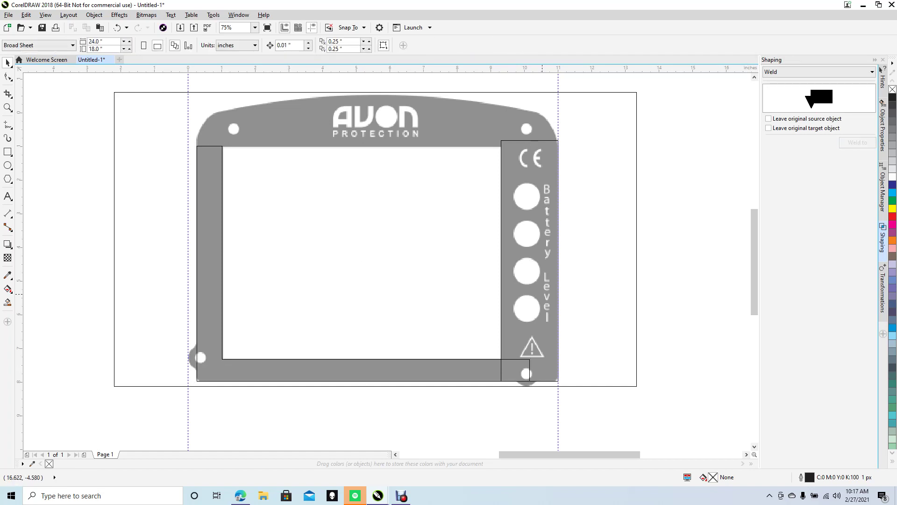
click(542, 293)
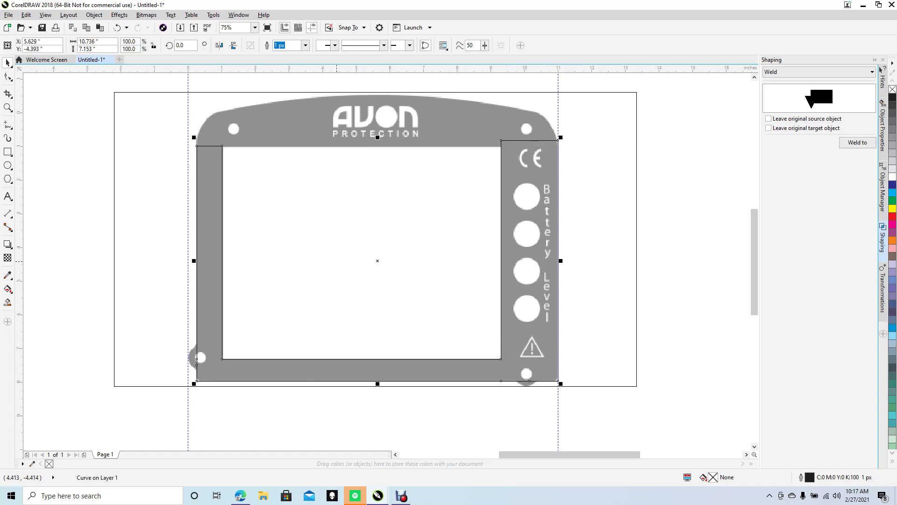
key(Escape)
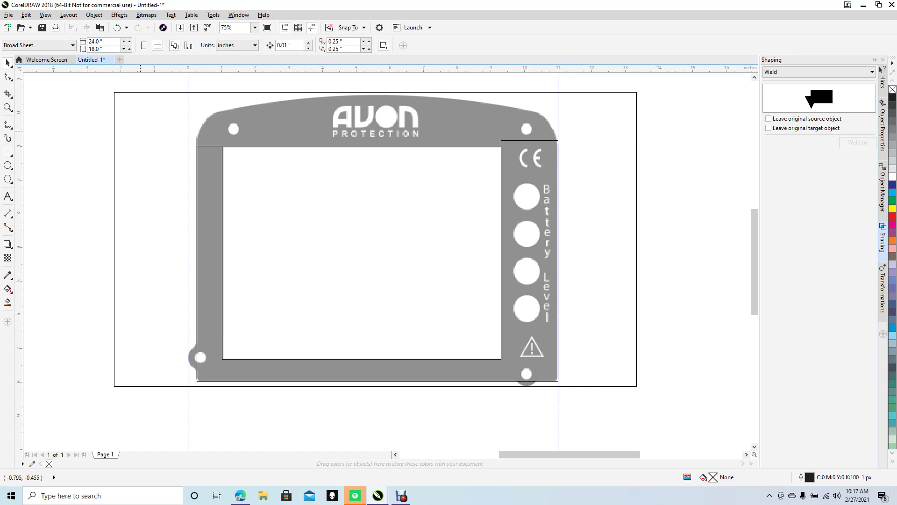
click(8, 152)
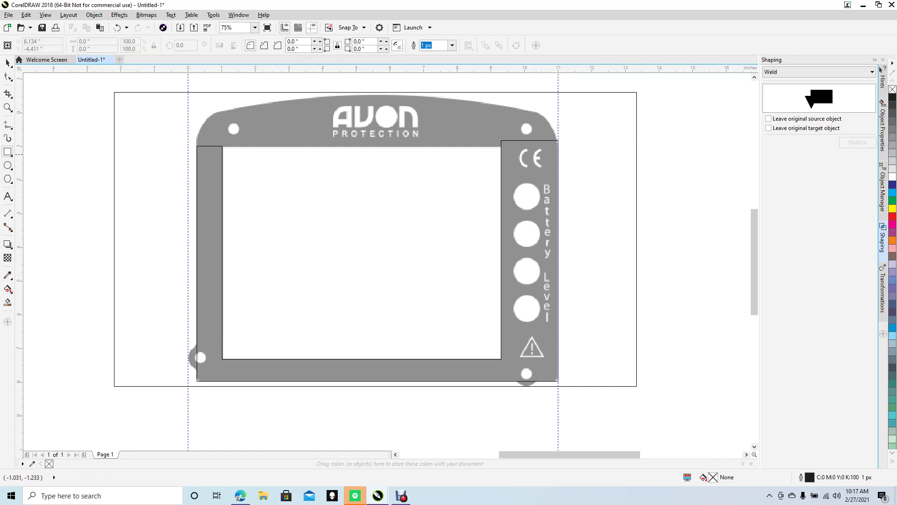
drag(197, 146, 558, 103)
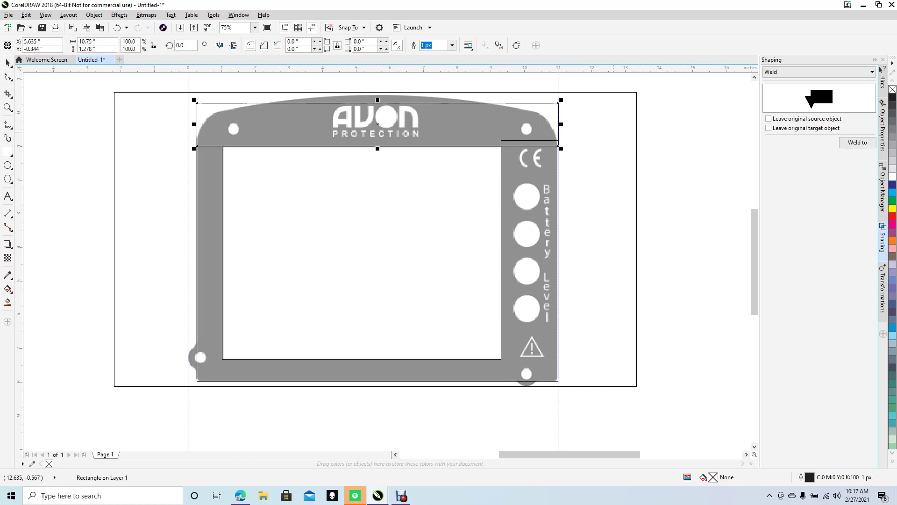
key(ctrl+z)
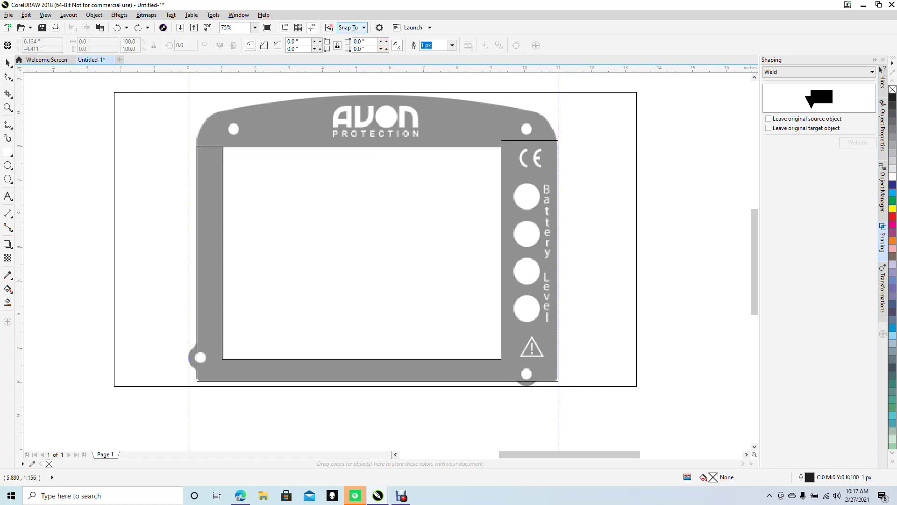
- Turn on snapping to guidelines and draw a rectangle about 10.73 by 1.51 inches across the overlay's curved top section
click(355, 27)
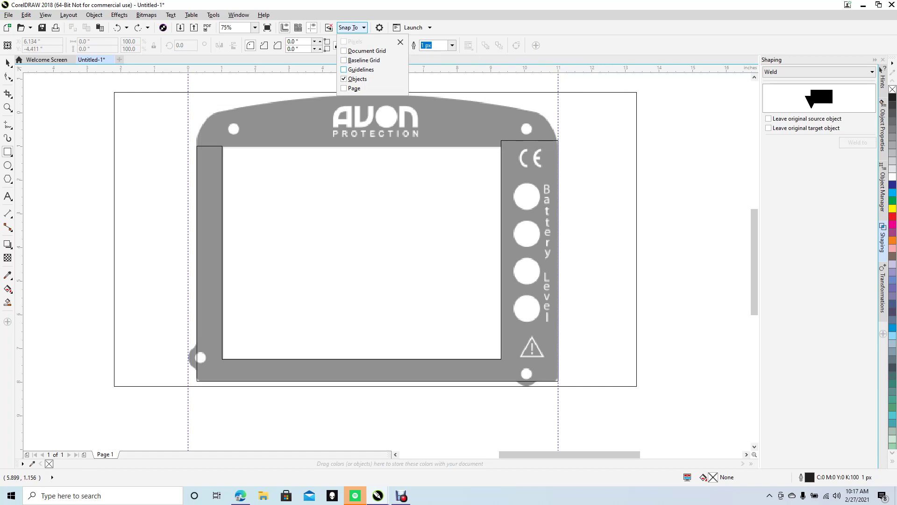
click(344, 69)
click(7, 152)
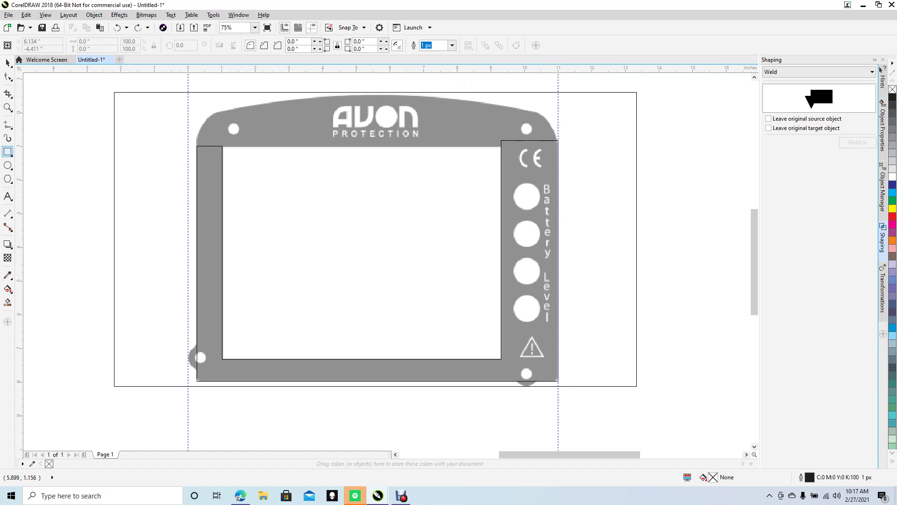
drag(197, 146, 558, 161)
- Weld the top rectangle to the U-shaped outline to form one closed frame
click(8, 63)
click(196, 166)
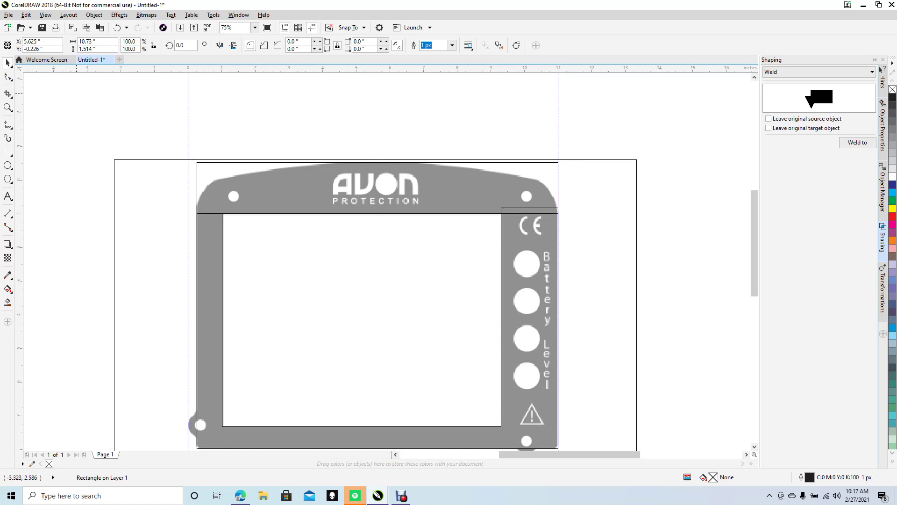
click(196, 167)
click(701, 180)
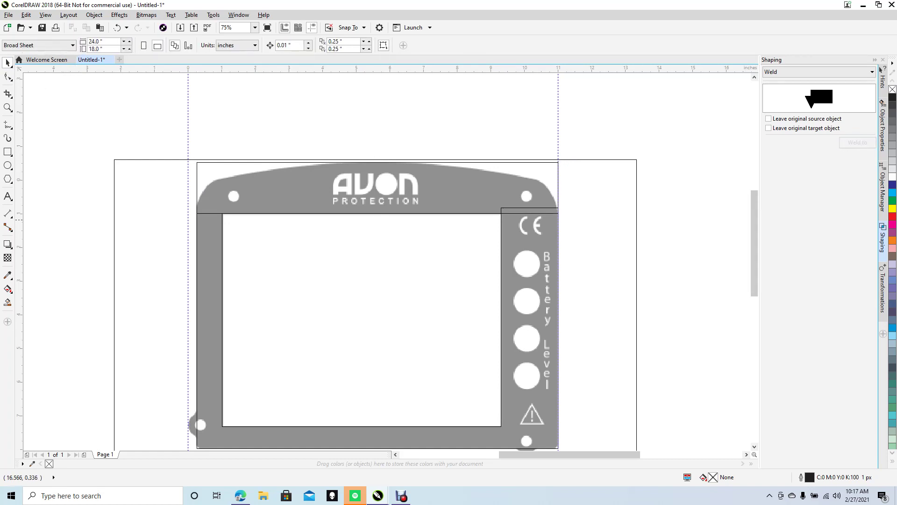
click(533, 237)
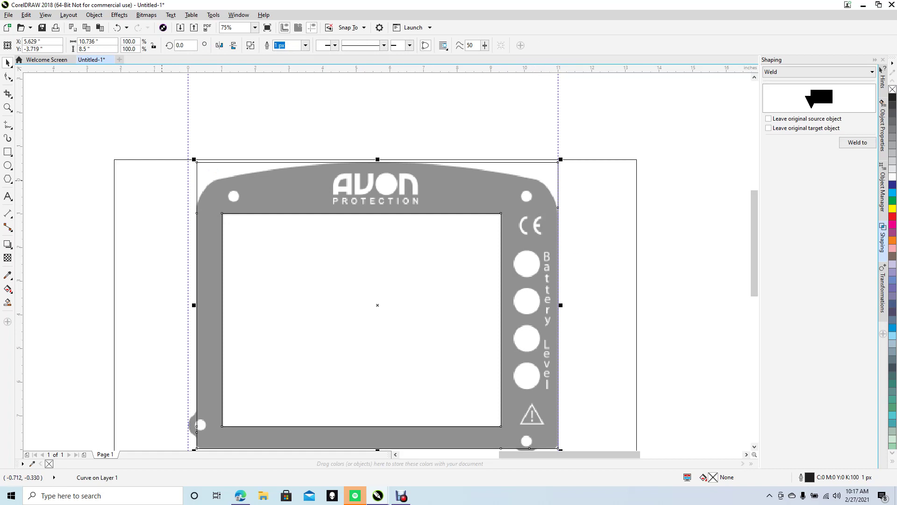
- Activate the Bézier tool and place a vertical guideline through the centre of the frame
key(Escape)
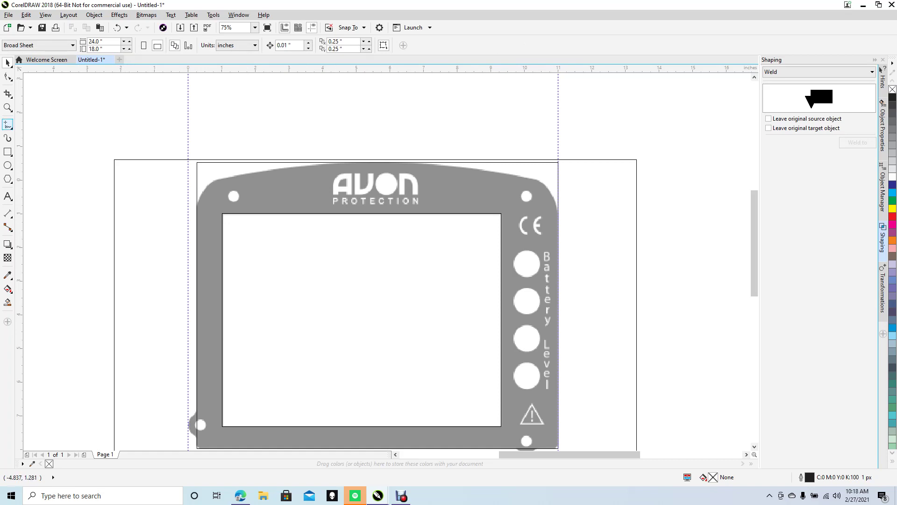
click(9, 125)
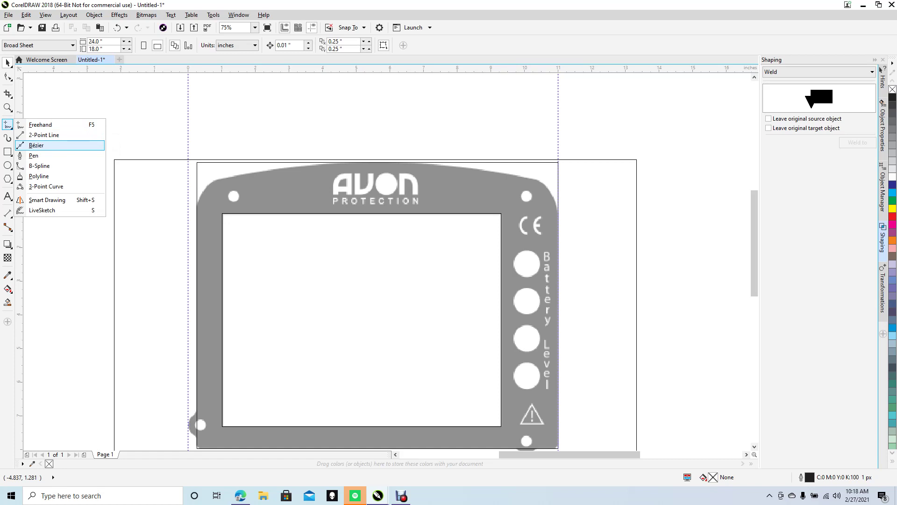
click(36, 145)
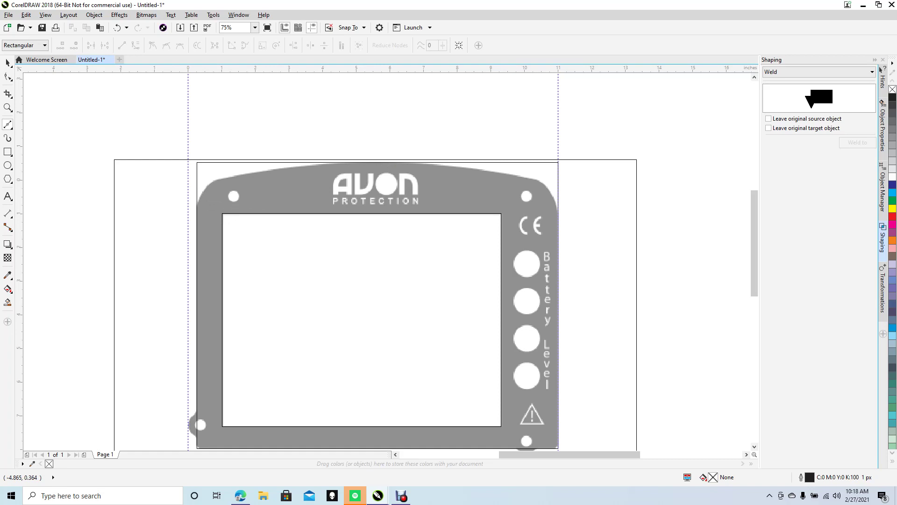
drag(19, 167, 377, 162)
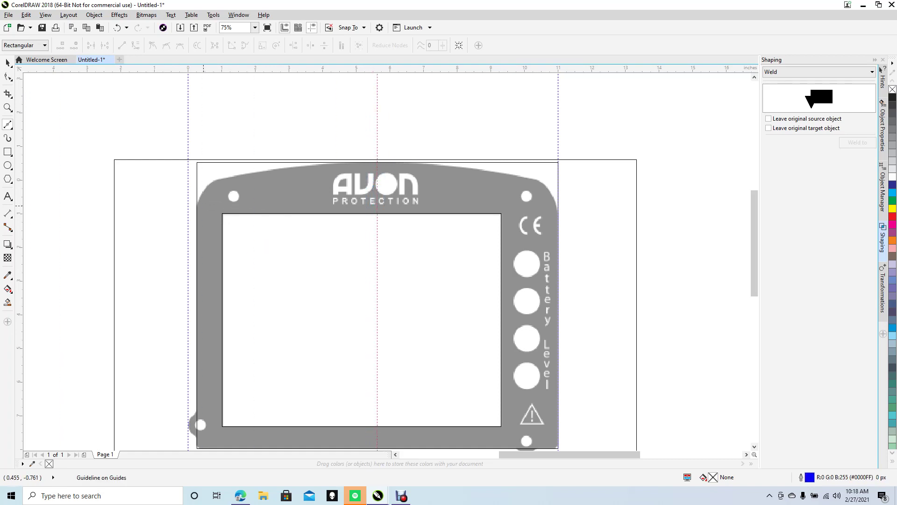
- Trace the overlay's upper-left corner and top arc with a Bézier curve from the left edge to the centre guideline
click(197, 206)
drag(217, 179, 233, 175)
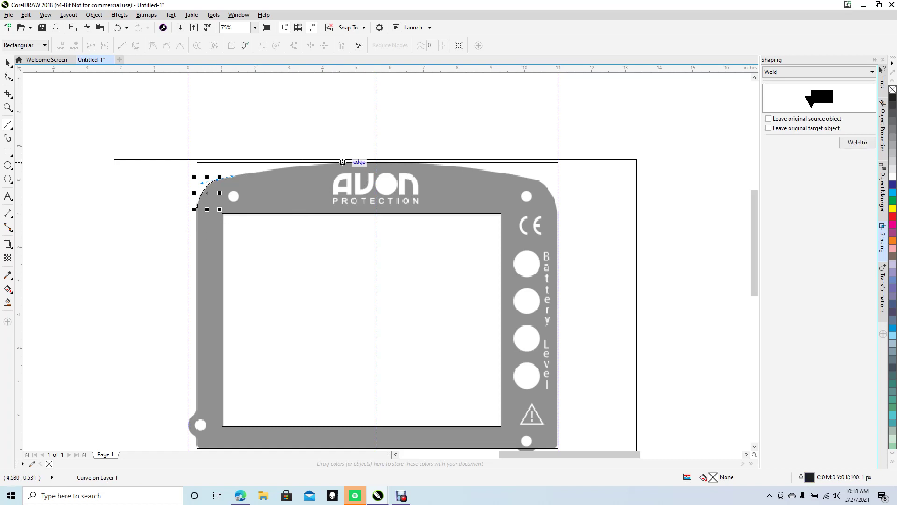
drag(378, 162, 438, 165)
key(space)
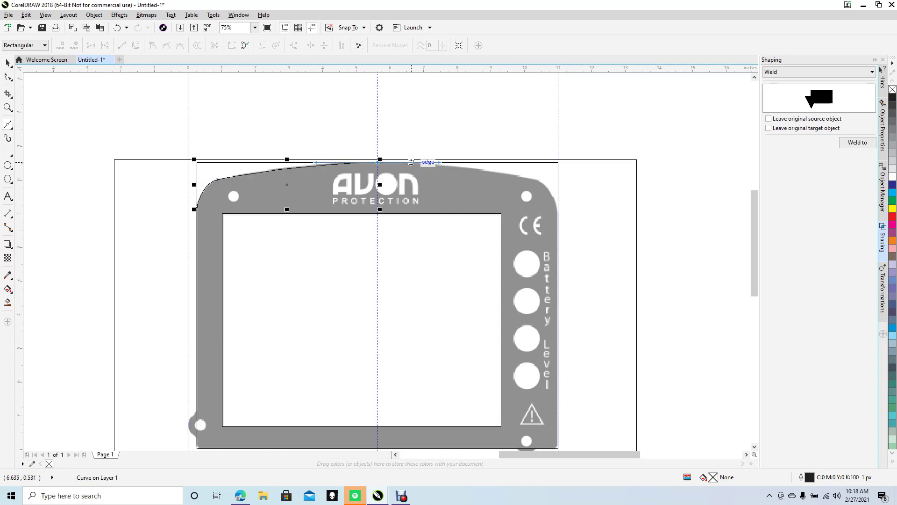
click(378, 162)
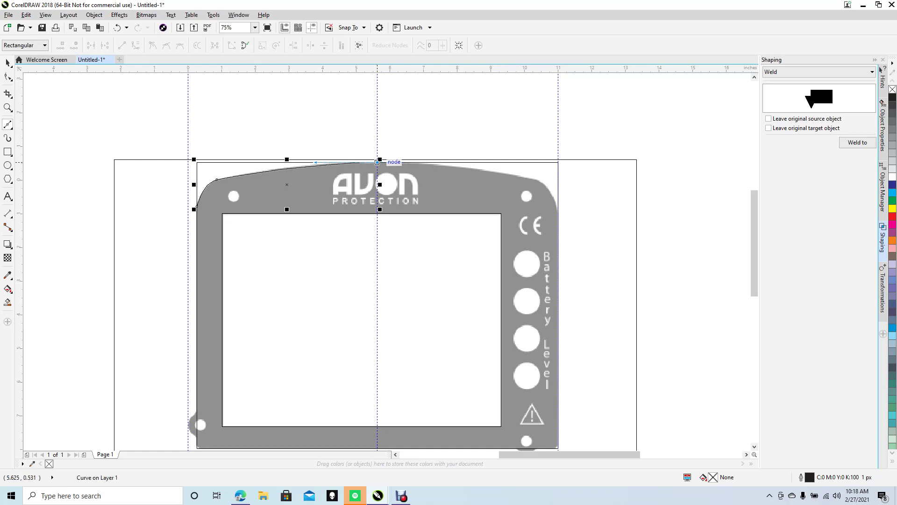
- Close the Bézier curve with straight segments running outside the frame, forming a shape about 6.46 by 3.35 inches
click(377, 123)
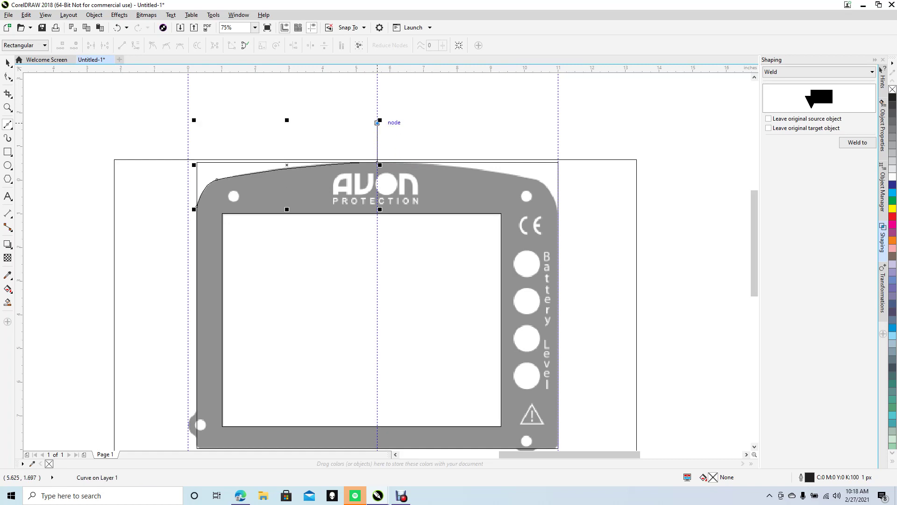
click(160, 114)
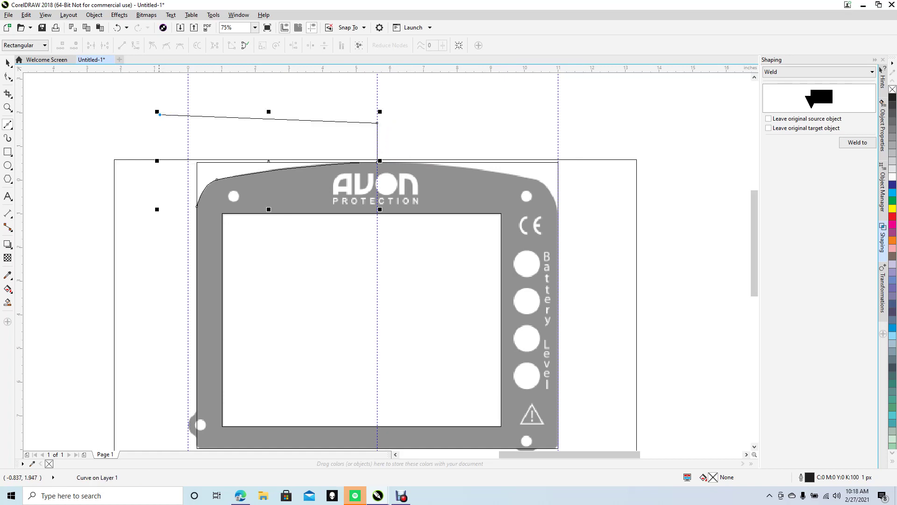
click(169, 228)
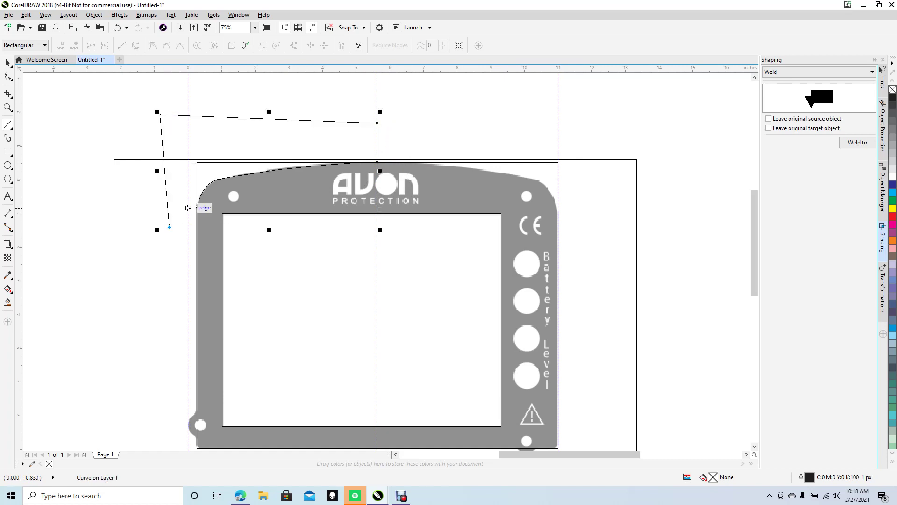
click(197, 206)
click(7, 62)
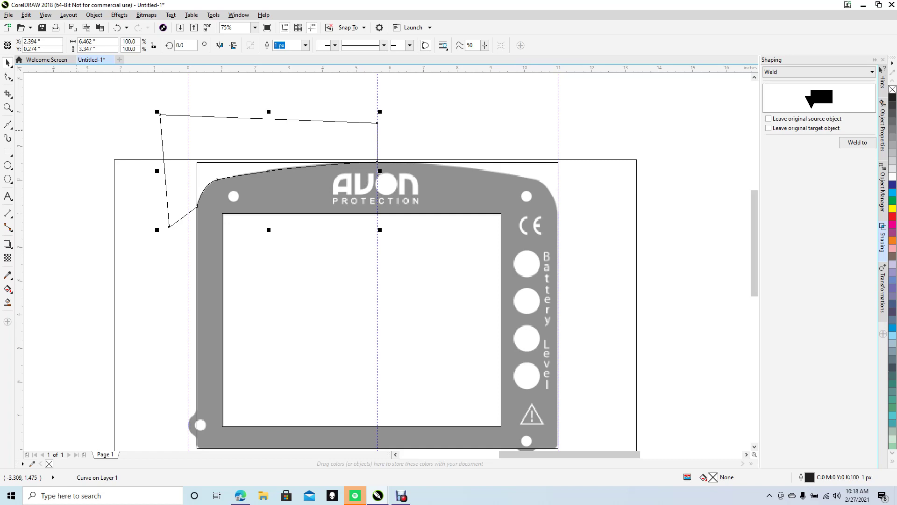
- Mirror a copy of the closed shape across the centre guideline and trim the frame with both shapes, keeping the source objects
drag(157, 171, 401, 169)
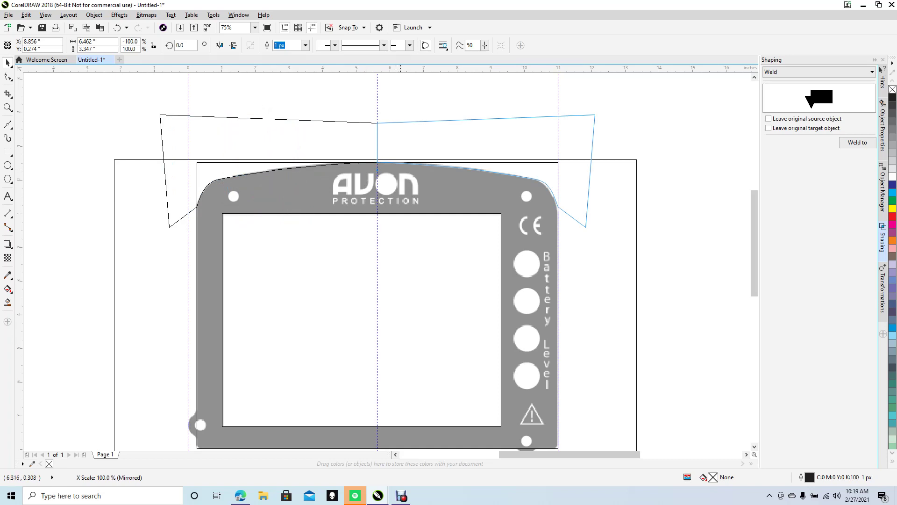
drag(400, 170, 400, 169)
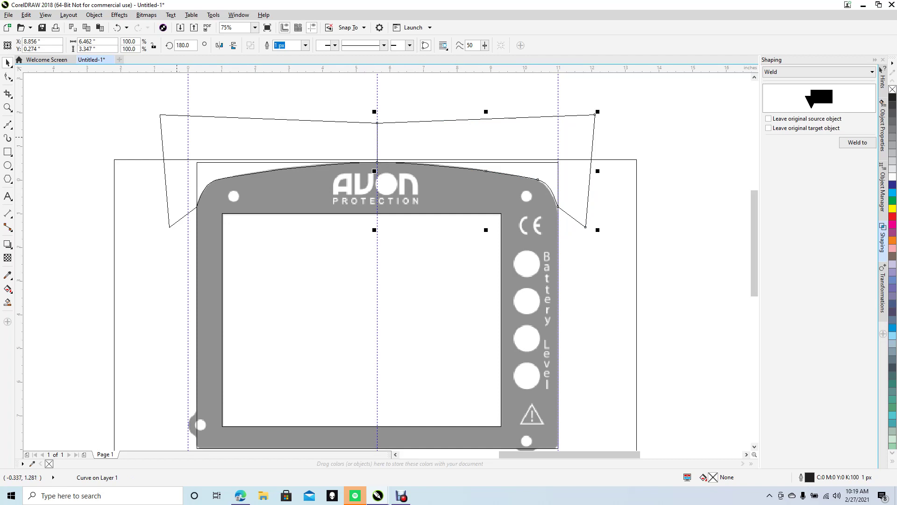
shift+click(167, 136)
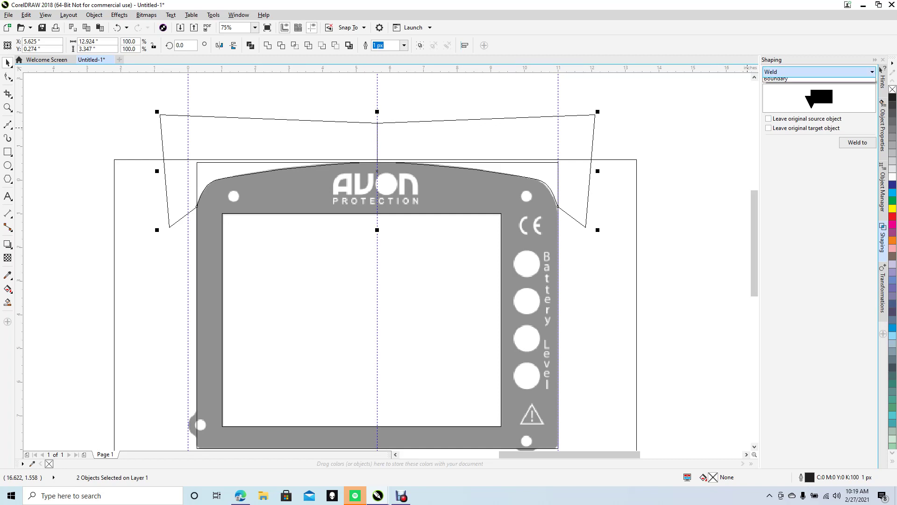
click(818, 71)
click(786, 86)
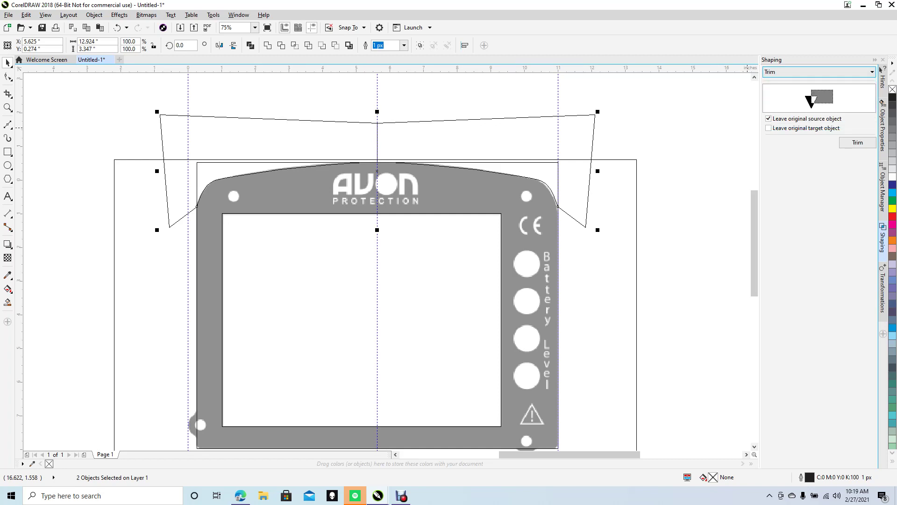
click(857, 142)
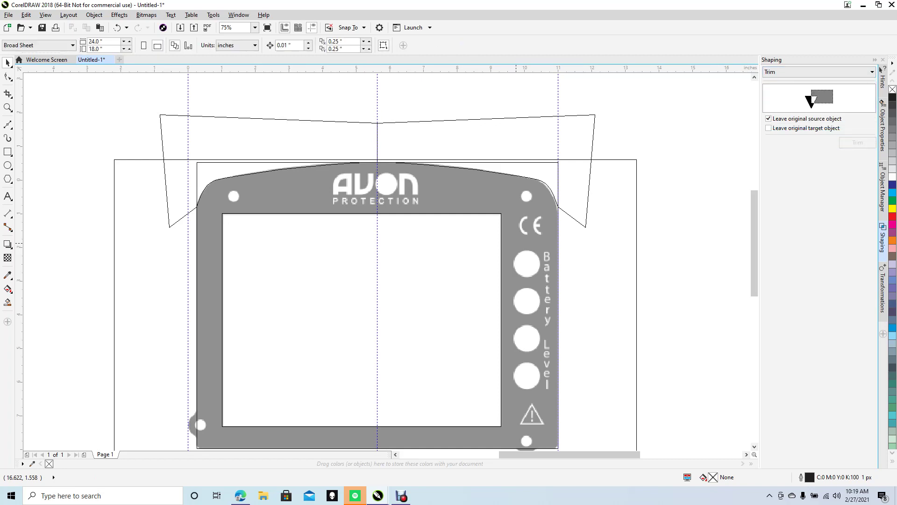
click(516, 243)
- Delete the two shapes used for trimming above the frame
click(570, 150)
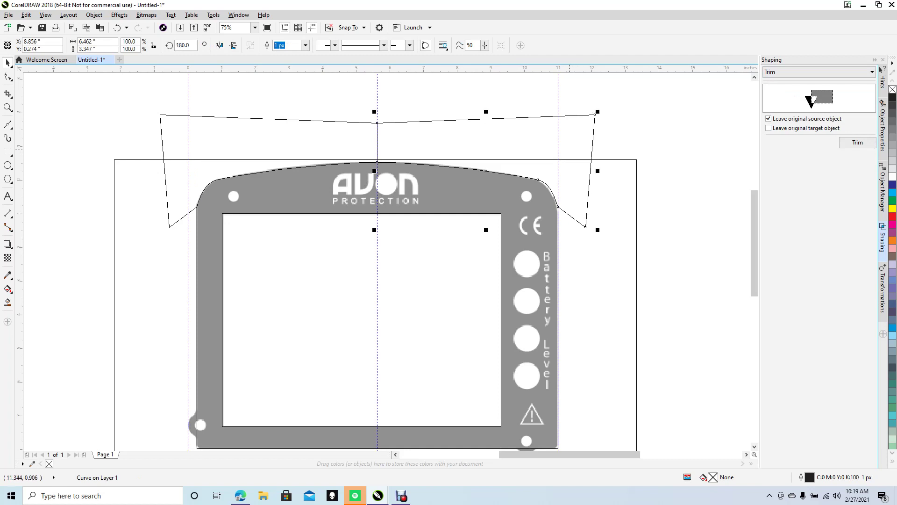
key(Delete)
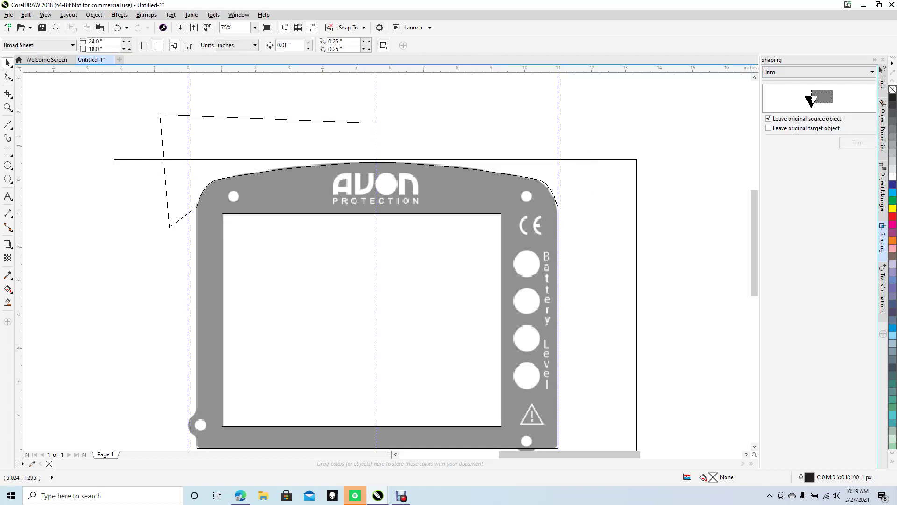
key(Tab)
key(Delete)
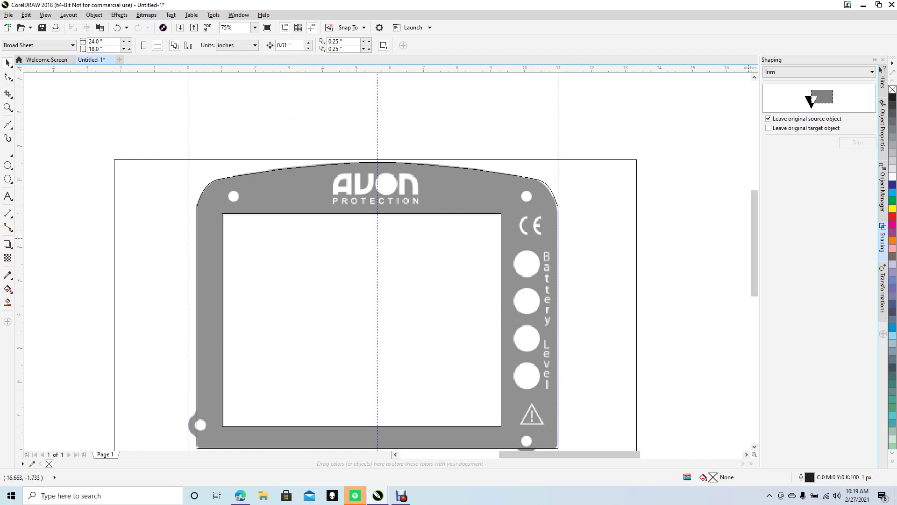
- Draw a circle about 0.92 inches in diameter centred on the hole in the overlay's lower-left tab
scroll(749, 239, down, 1)
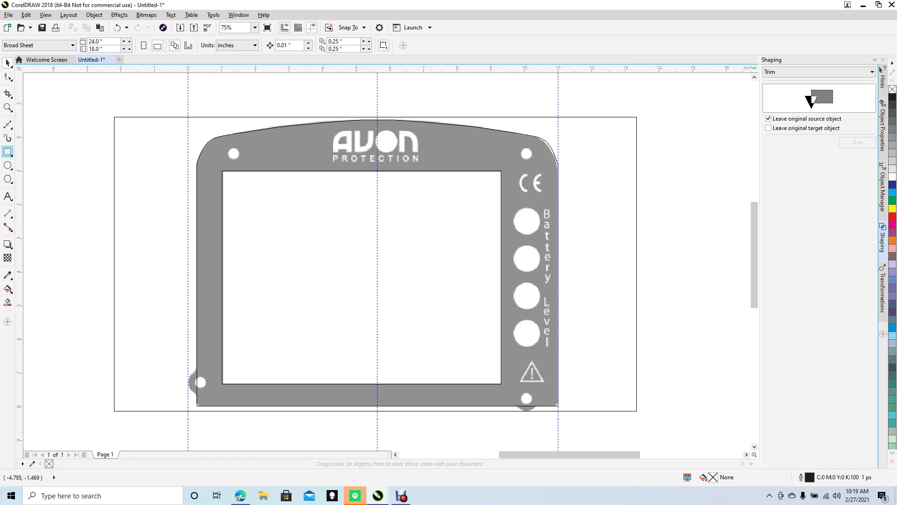
click(7, 166)
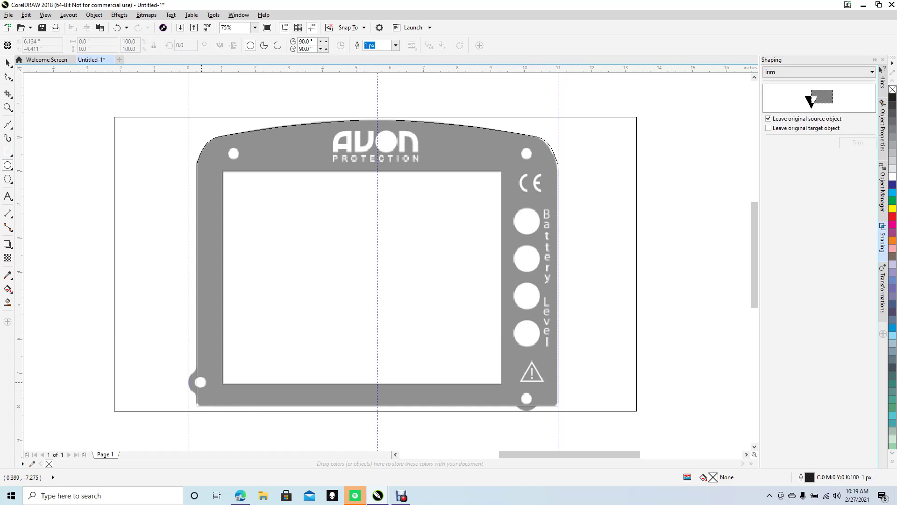
scroll(202, 382, up, 3)
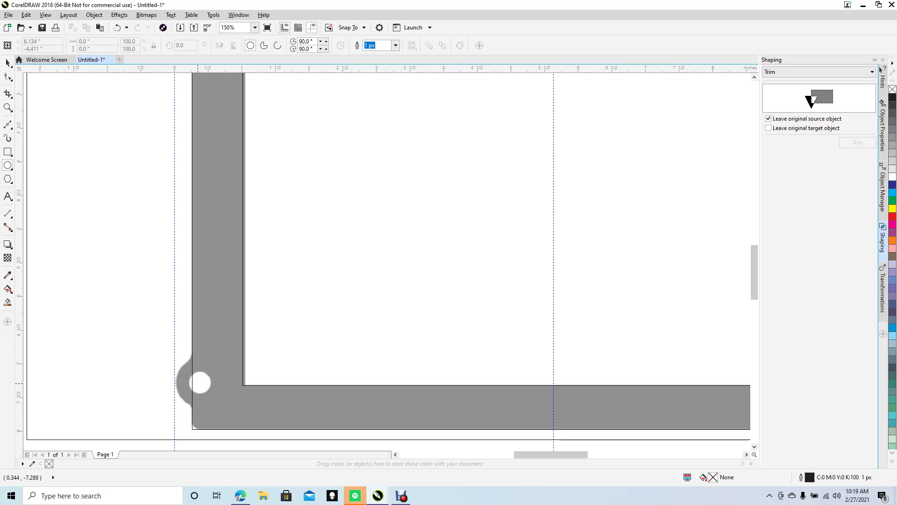
drag(198, 382, 222, 388)
key(ctrl+z)
drag(200, 382, 229, 401)
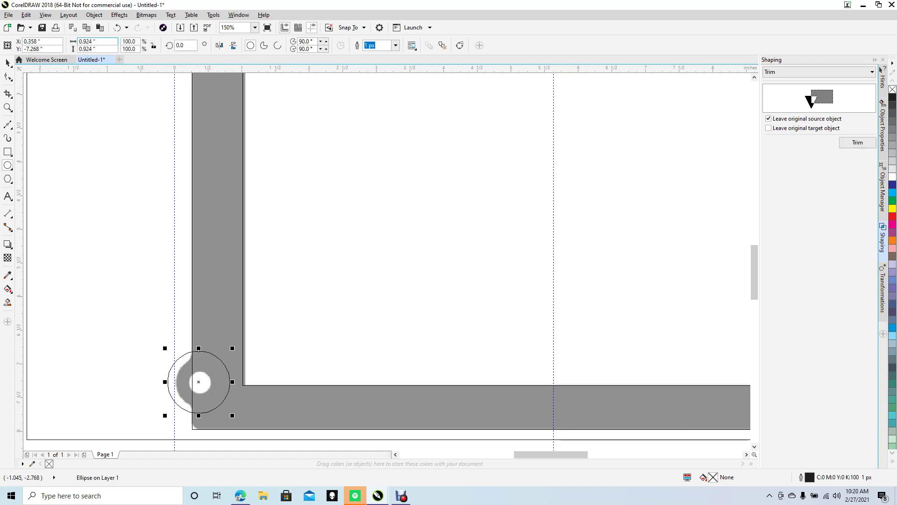
- Set the circle's width and height to 0.75 inches
click(89, 41)
text(.75)
key(Tab)
text(.75)
key(Return)
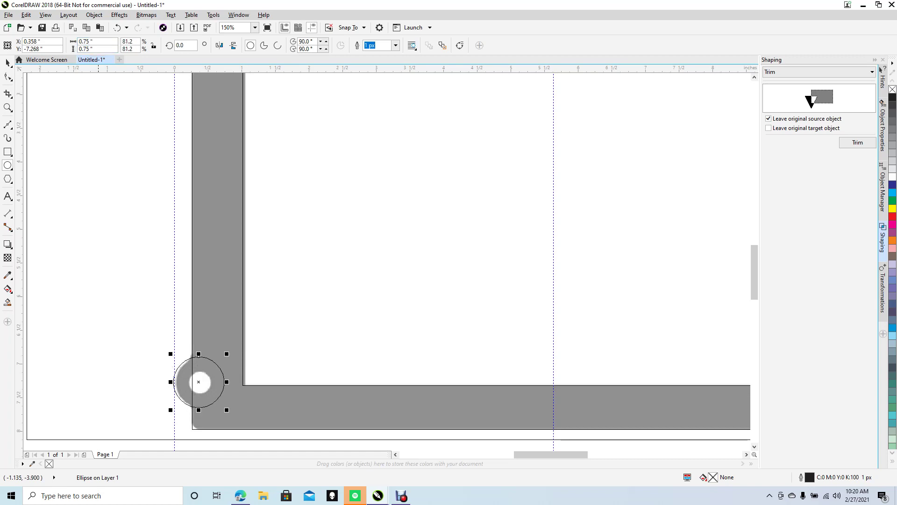
- Place a copy of the 0.75-inch circle centred on the hole below the warning triangle
click(8, 63)
click(28, 113)
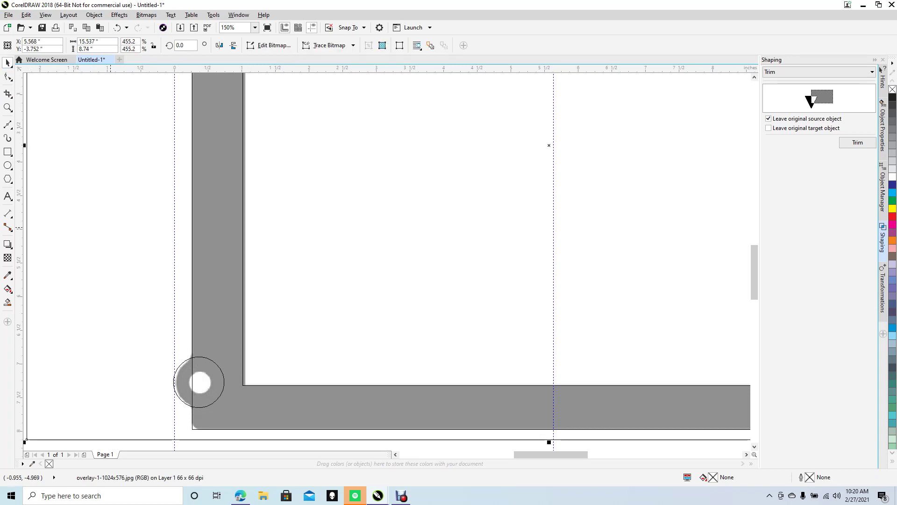
scroll(110, 228, down, 2)
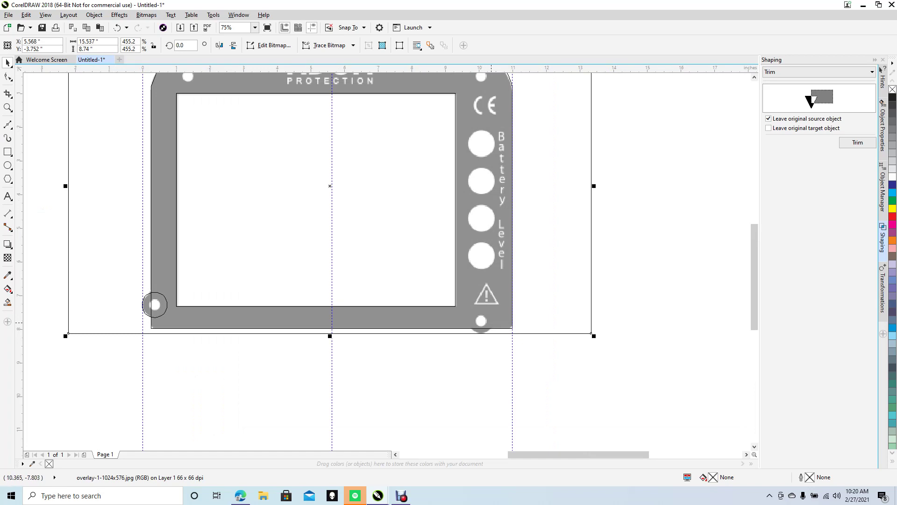
click(199, 365)
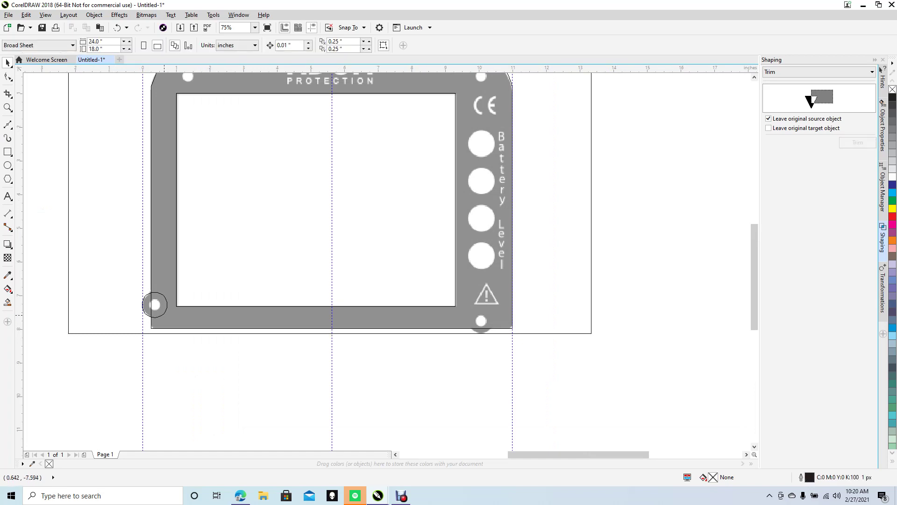
click(164, 315)
click(166, 312)
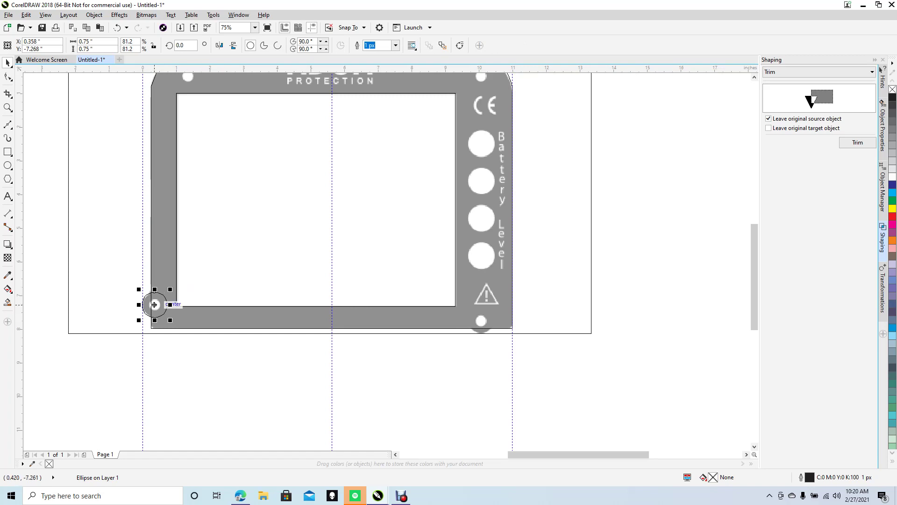
drag(155, 305, 481, 321)
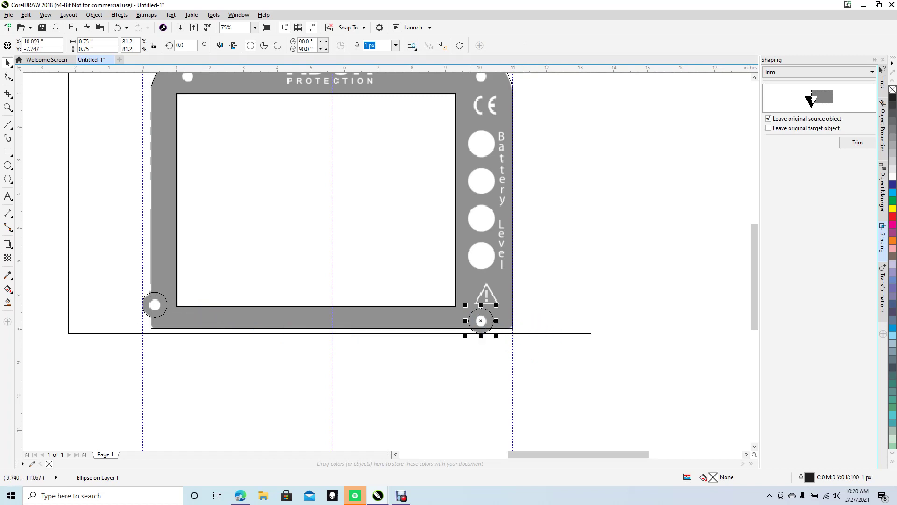
- Weld the circle below the warning triangle to the frame outline without keeping the originals
scroll(470, 432, up, 1)
key(Escape)
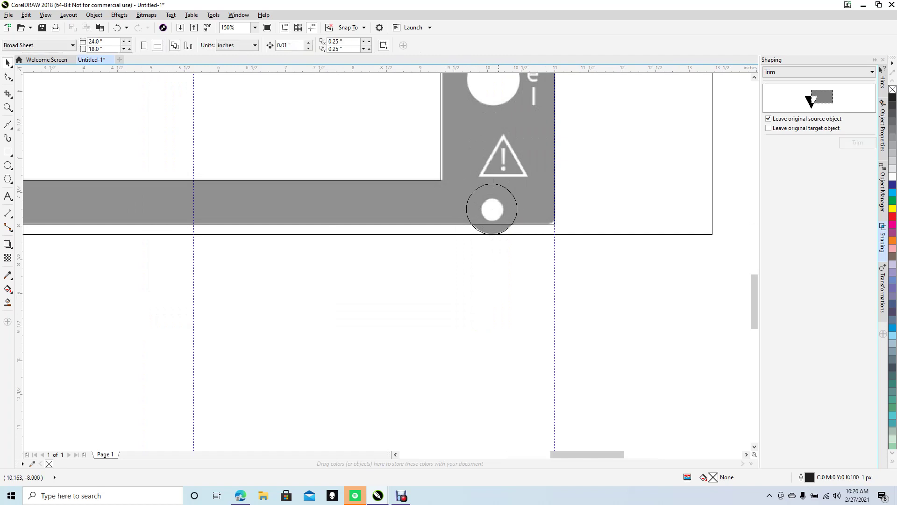
click(504, 230)
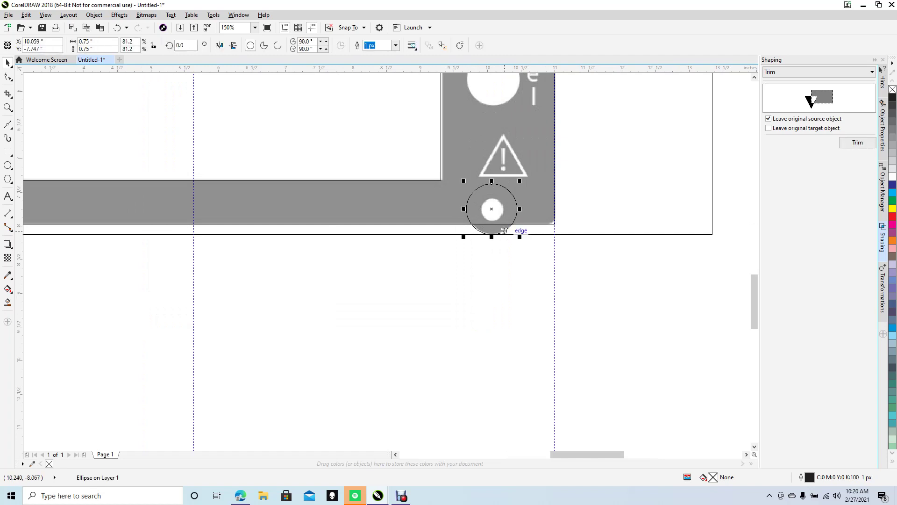
click(872, 72)
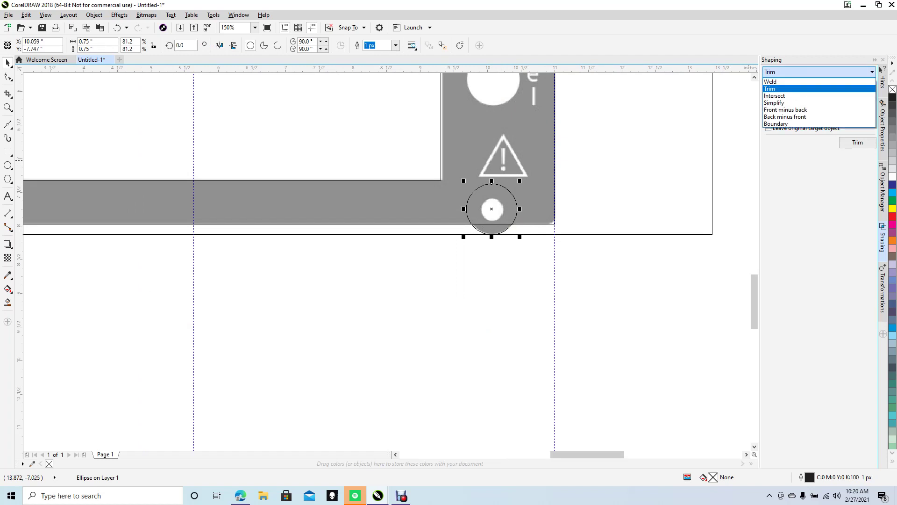
click(817, 81)
click(858, 142)
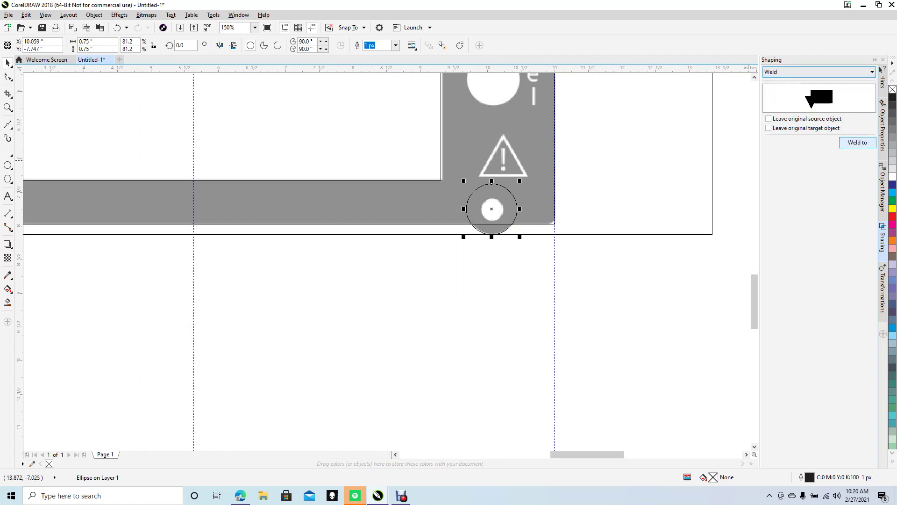
key(Escape)
click(541, 223)
click(482, 292)
- Weld the circle on the lower-left tab to the frame outline without keeping the originals
scroll(469, 290, down, 1)
scroll(470, 291, down, 2)
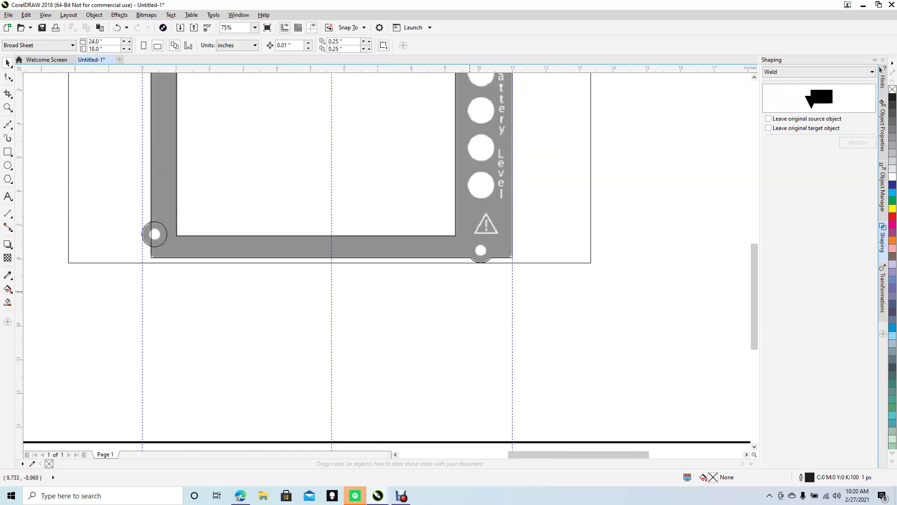
click(163, 243)
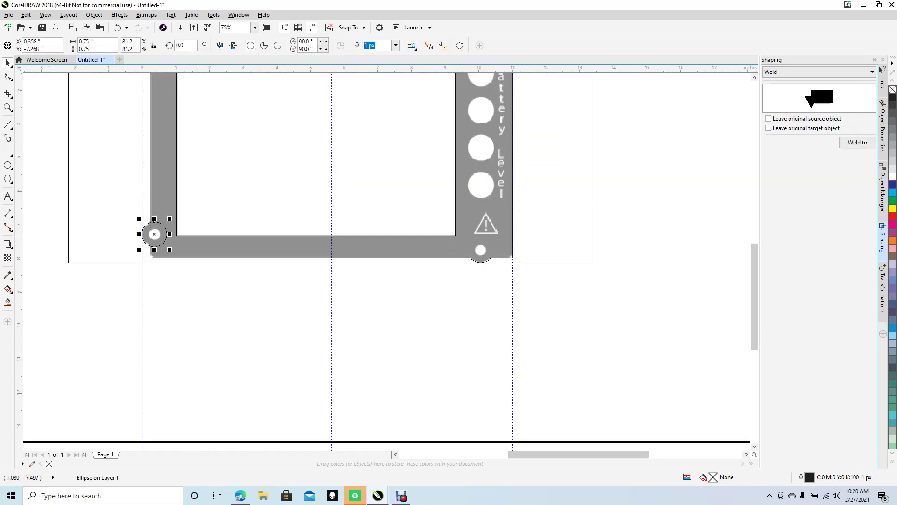
click(857, 143)
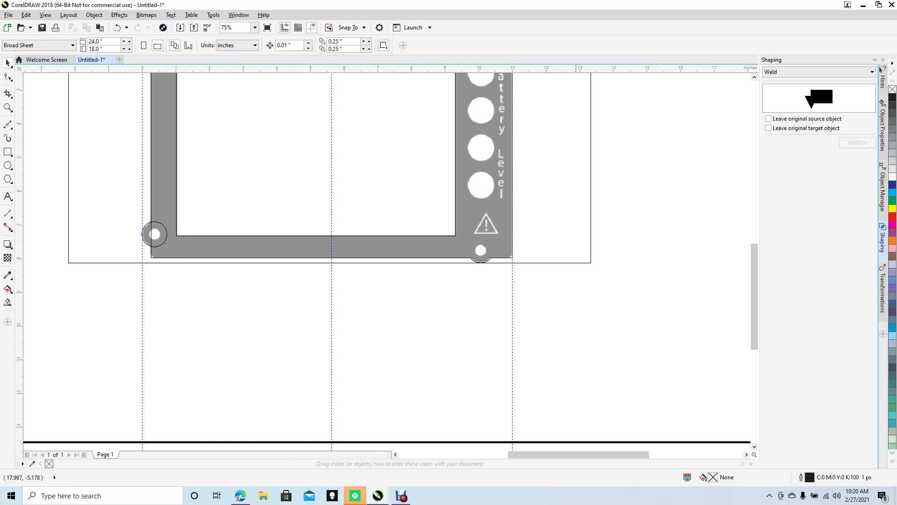
click(155, 199)
click(243, 301)
scroll(243, 301, down, 1)
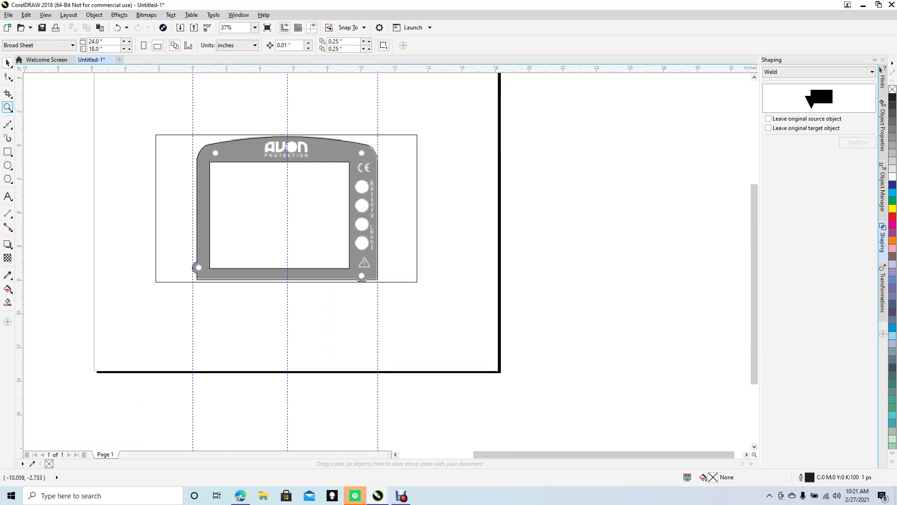
- Draw a circle about 0.79 inches in diameter centred on the topmost of the four Battery Level holes
click(8, 107)
drag(327, 151, 440, 299)
key(F7)
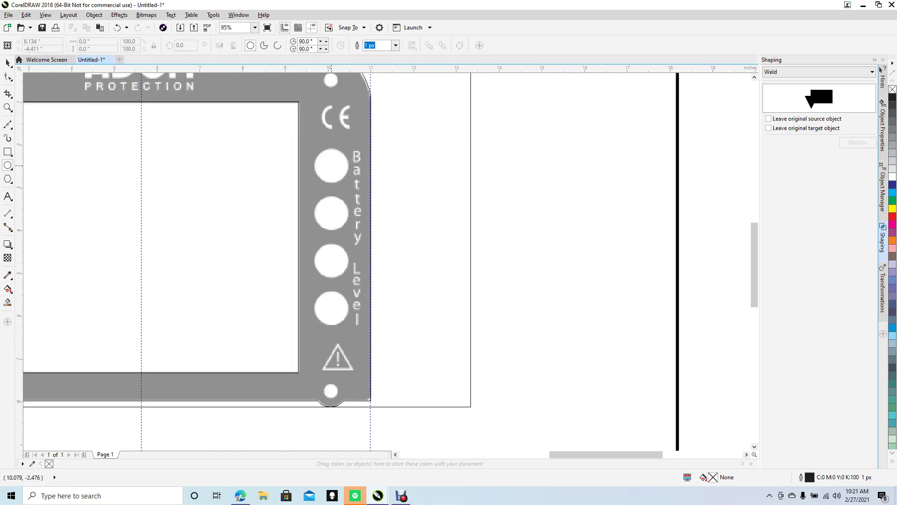
mouse_move(331, 164)
mouse_down()
mouse_move(342, 199)
mouse_move(329, 182)
mouse_up()
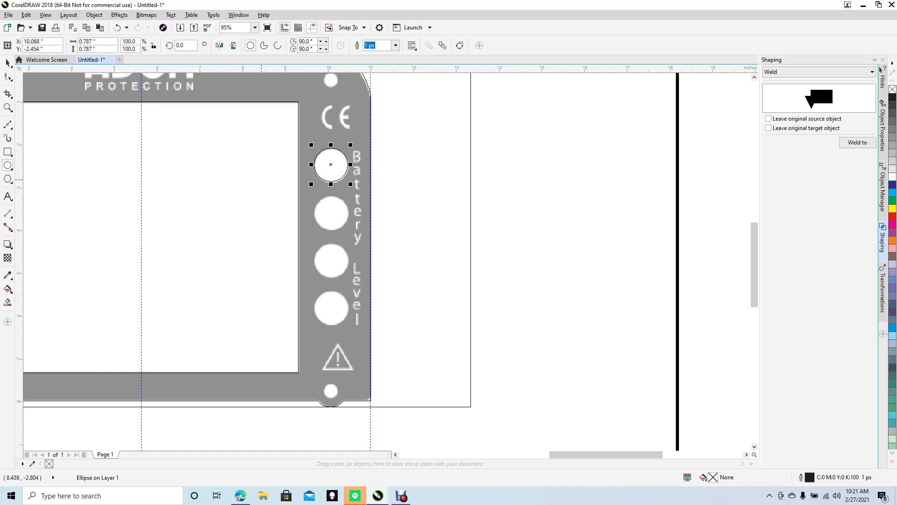
key(space)
key(space)
click(501, 244)
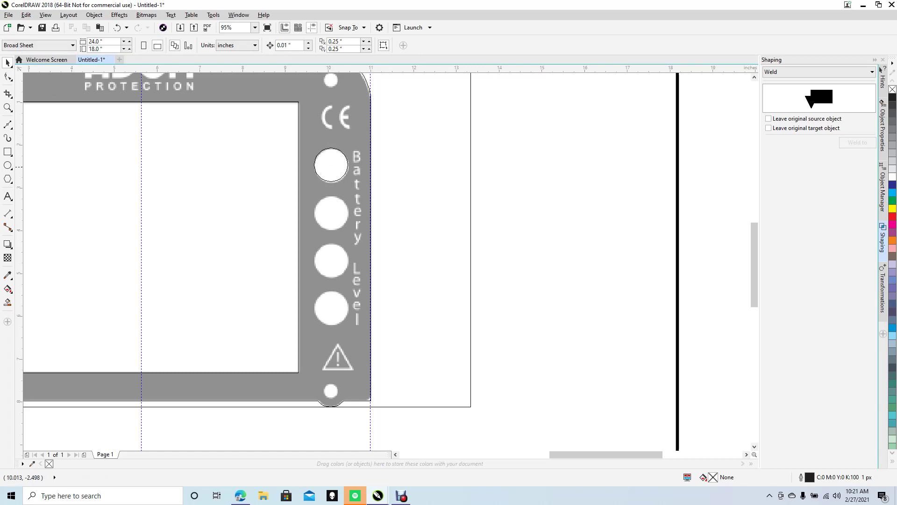
- Set the ruler origin to the centre of the circle on the topmost Battery Level hole
click(330, 167)
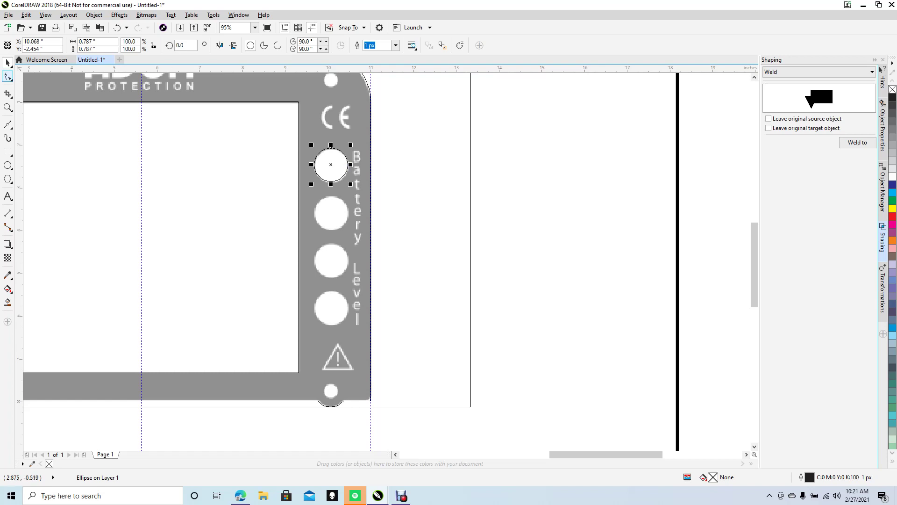
drag(19, 68, 330, 164)
click(461, 118)
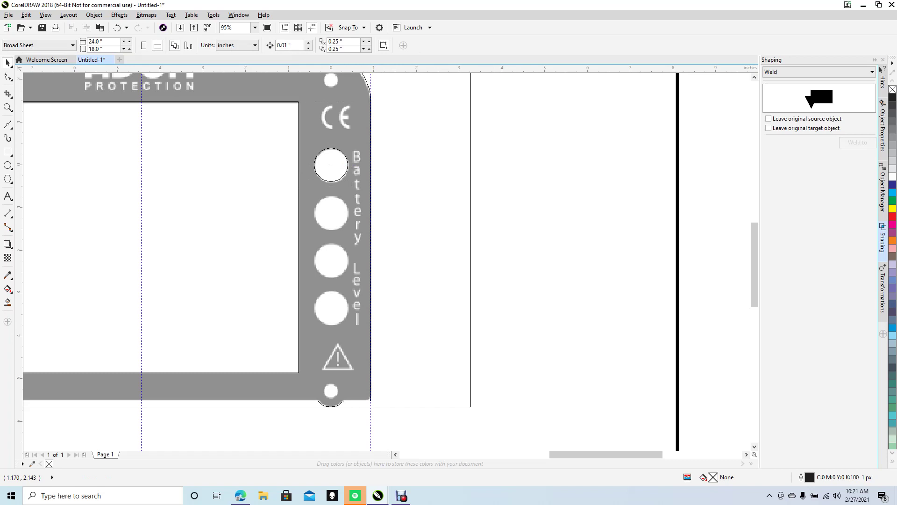
- Place a horizontal guideline through the centre of the second Battery Level hole and check its exact position
drag(360, 98, 331, 213)
drag(331, 213, 331, 213)
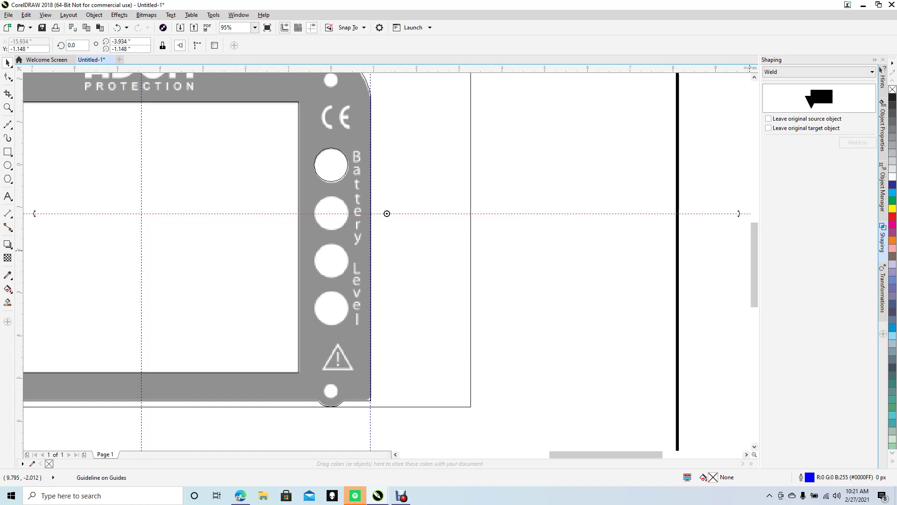
click(535, 253)
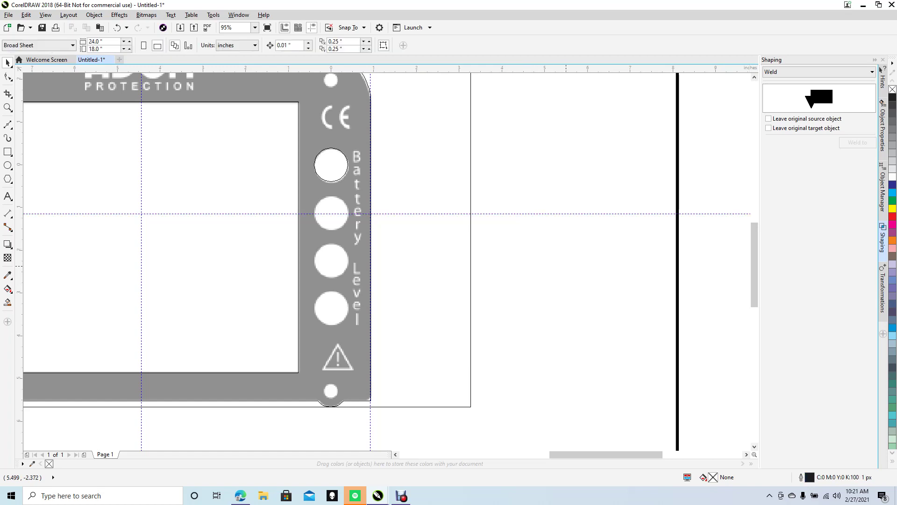
double_click(532, 213)
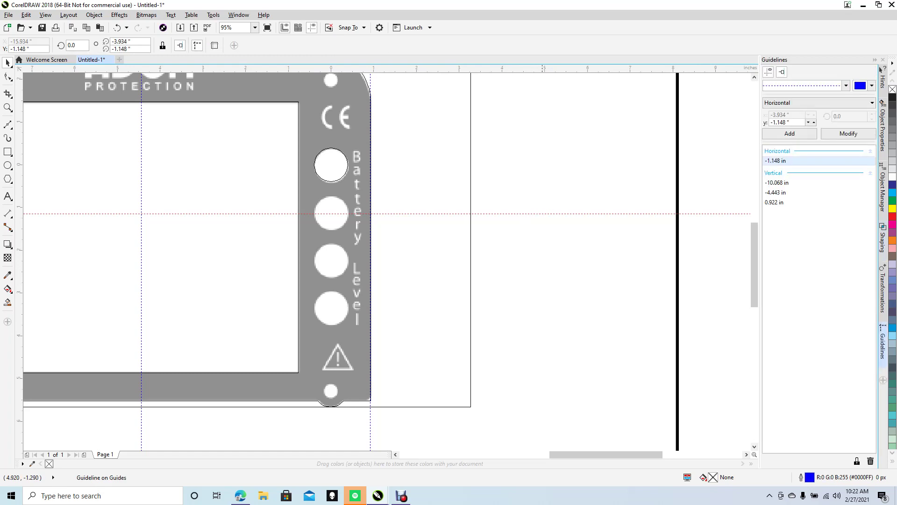
click(785, 160)
click(413, 249)
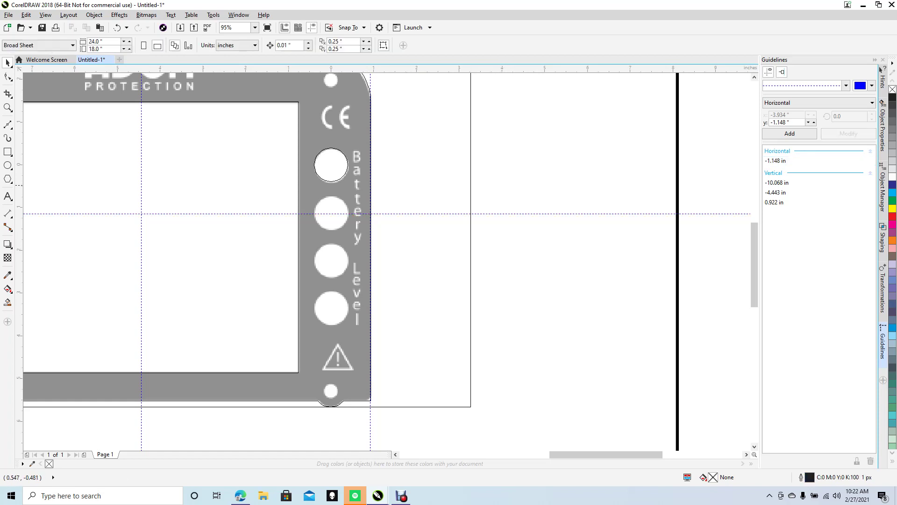
- Create three copies of the topmost Battery Level circle, each offset by -1.148 inches vertically and 0 horizontally
click(344, 169)
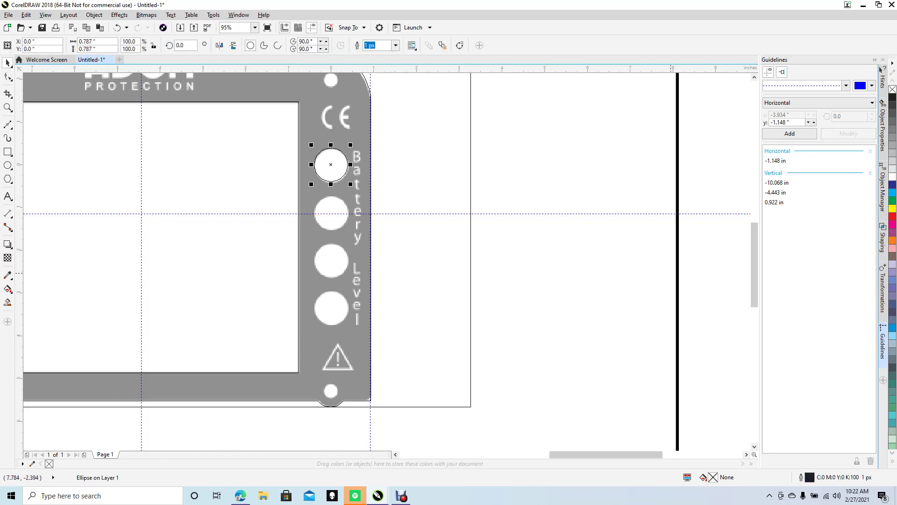
click(882, 292)
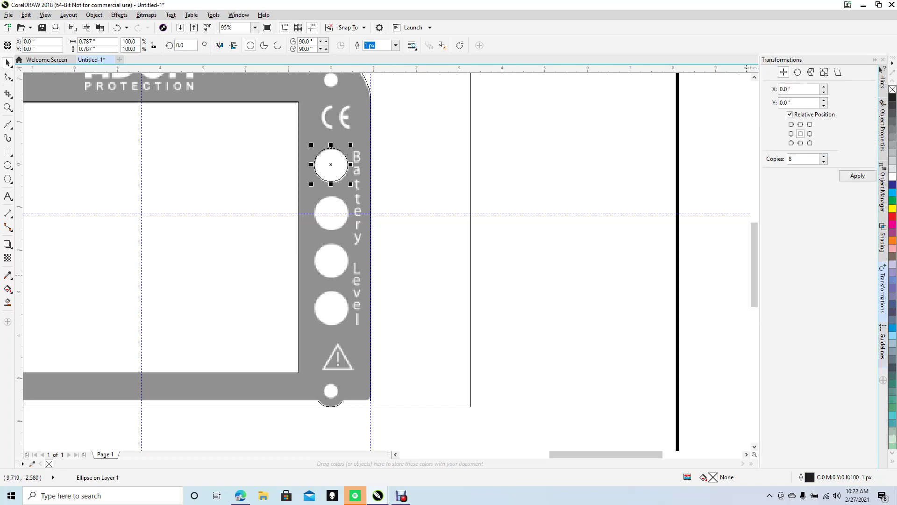
click(791, 103)
text(-1.148)
click(800, 159)
double_click(800, 159)
text(3)
key(Tab)
key(Return)
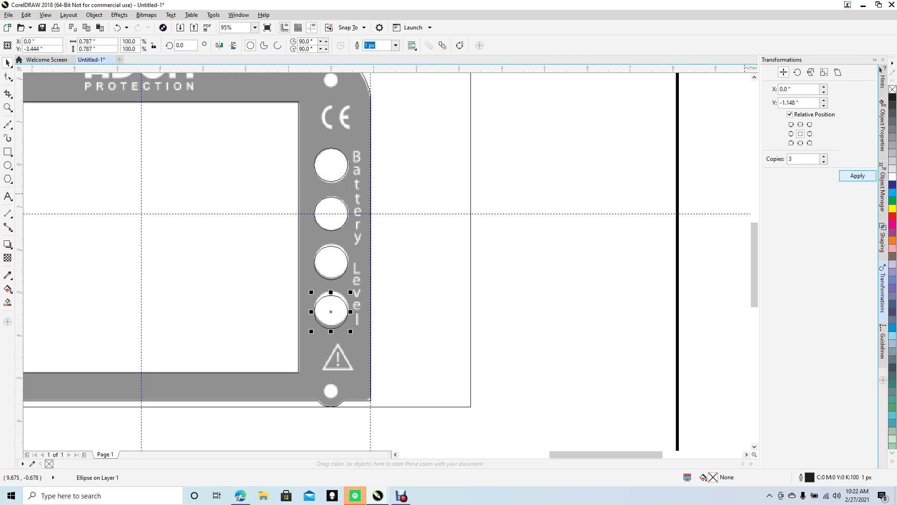
- Delete the horizontal guideline running through the second Battery Level hole
key(Escape)
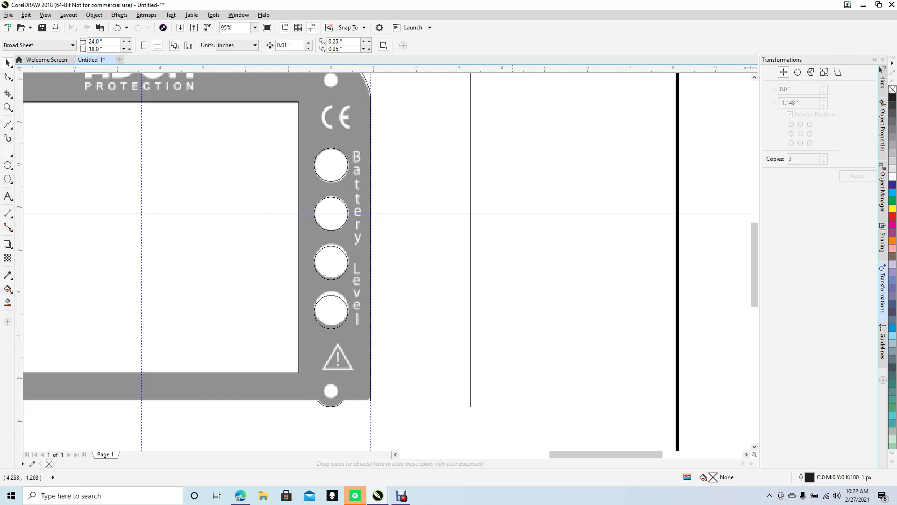
click(515, 213)
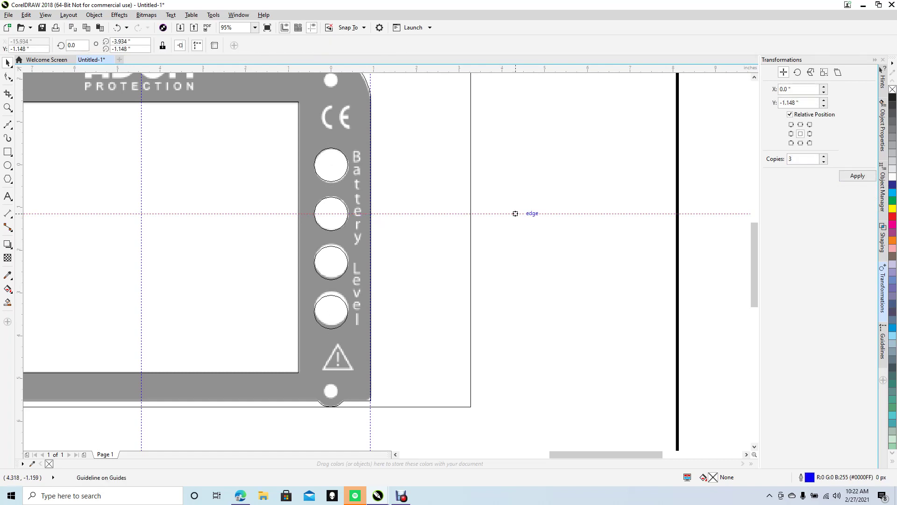
key(Delete)
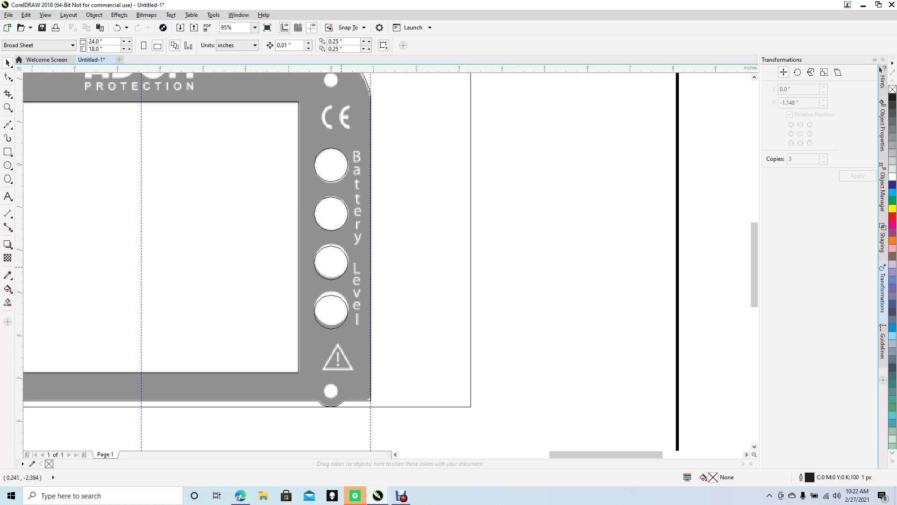
click(341, 269)
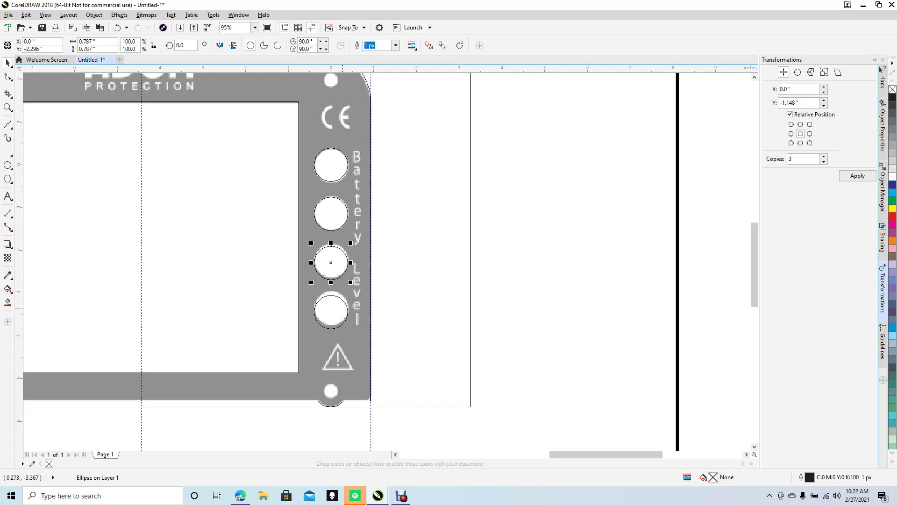
shift+click(343, 308)
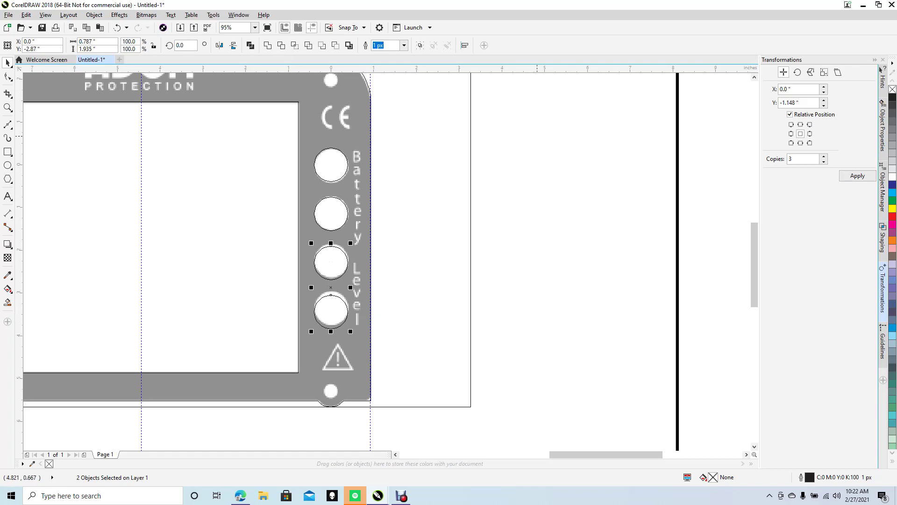
click(521, 221)
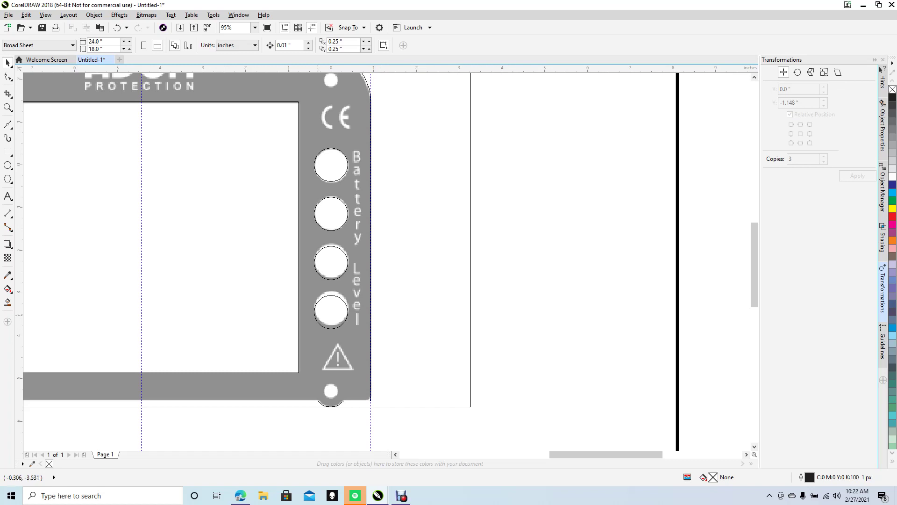
- Draw a circle about 0.35 inches in diameter centred on the overlay's upper-left mounting hole
scroll(317, 316, down, 2)
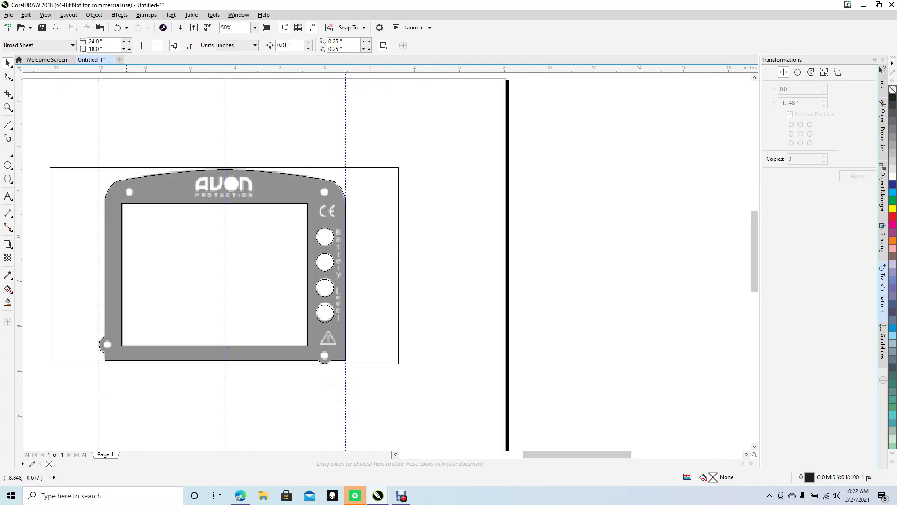
scroll(126, 251, up, 2)
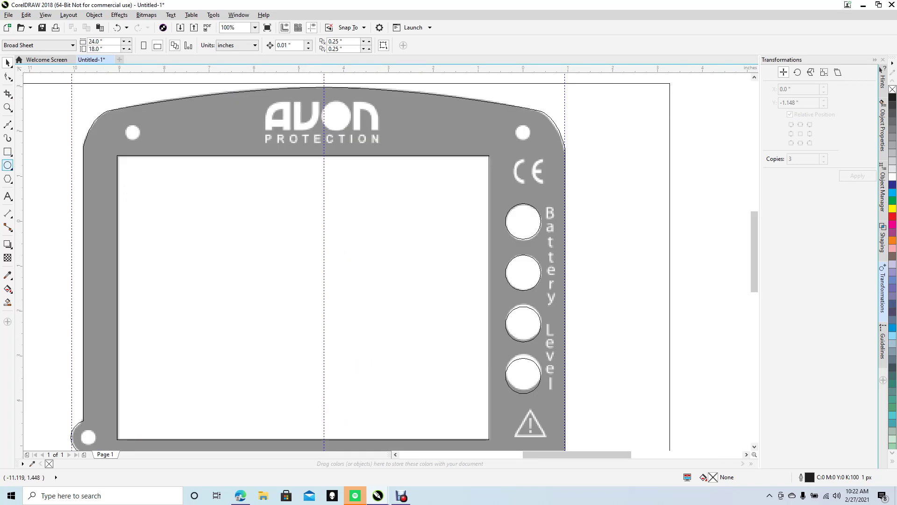
click(8, 165)
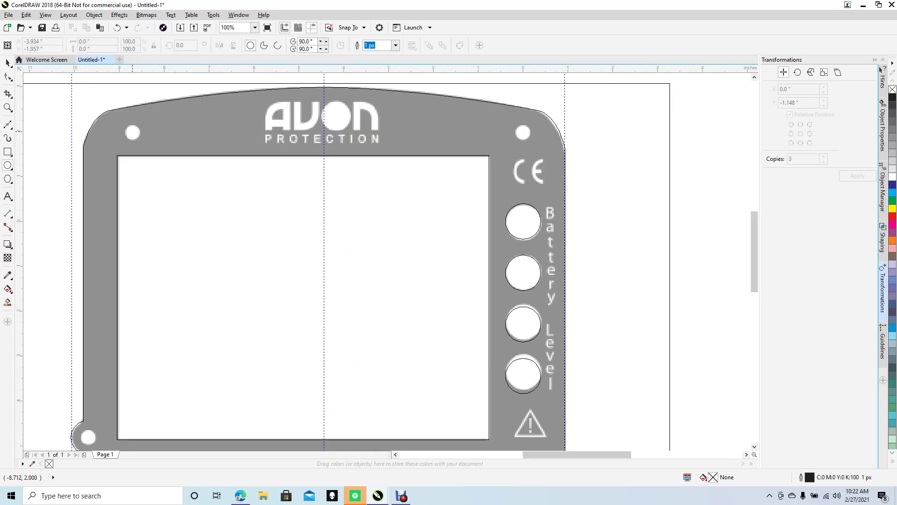
drag(132, 132, 139, 134)
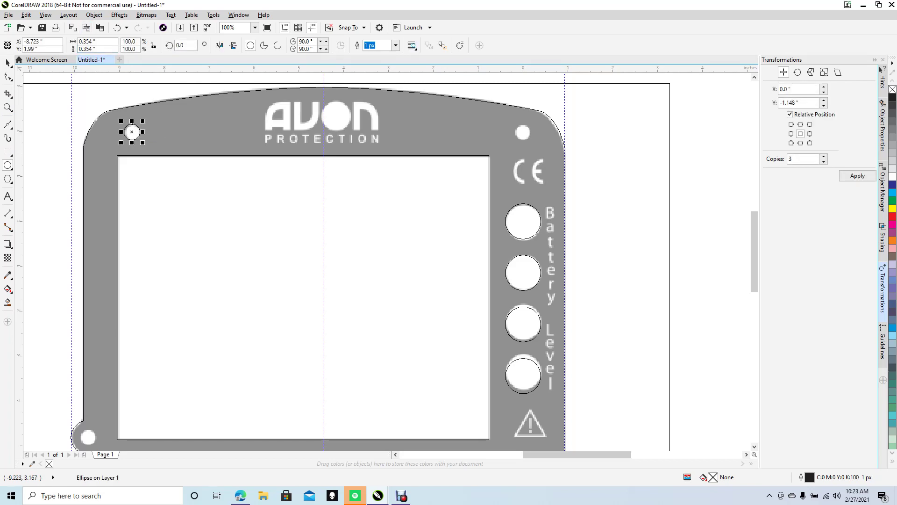
- Place a copy of the small mounting-hole circle centred on the overlay's upper-right hole
click(8, 62)
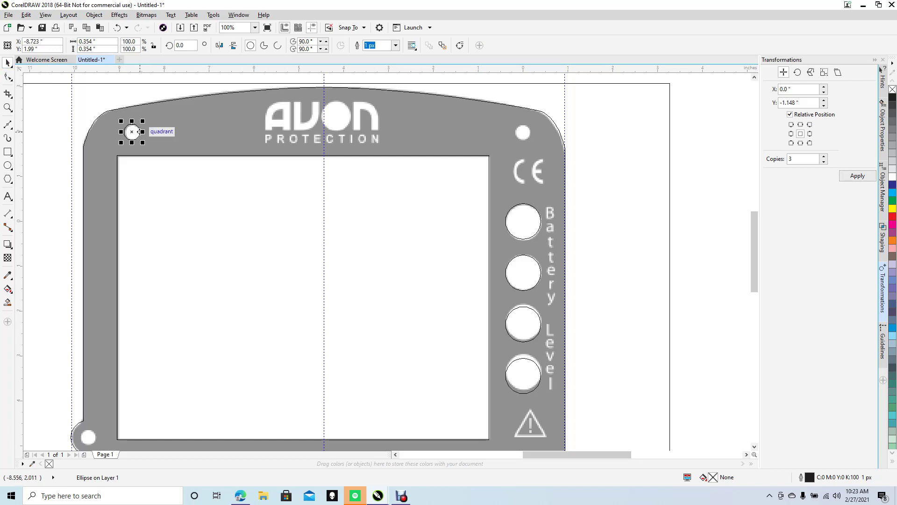
drag(131, 131, 523, 132)
right_click(523, 133)
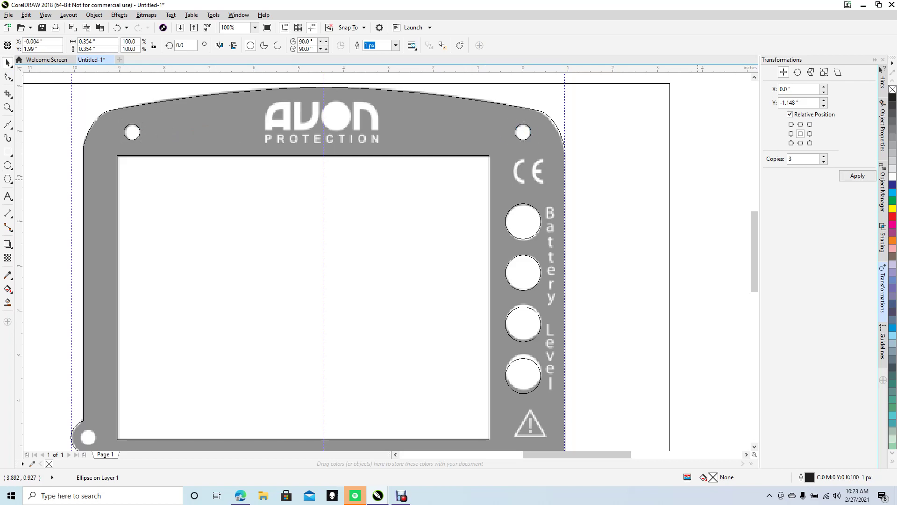
click(697, 179)
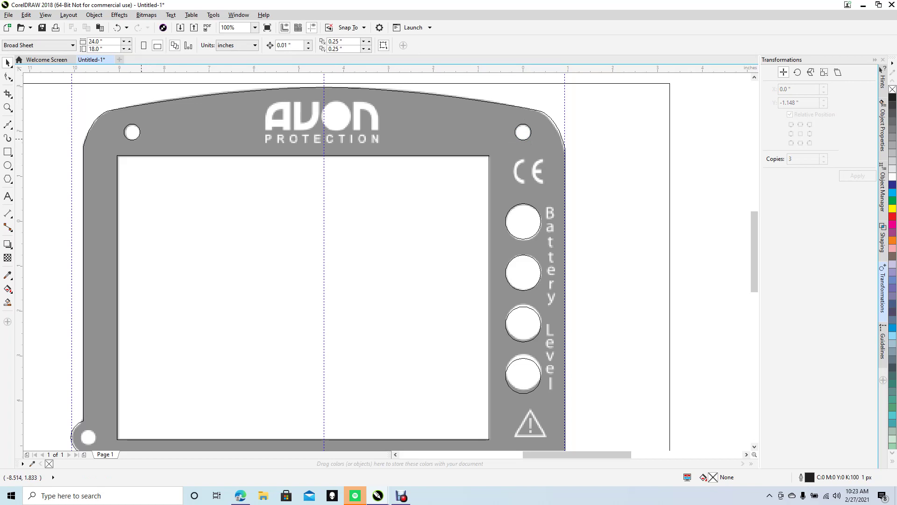
- Place copies of the small mounting-hole circle on the lower-left tab's hole and the hole below the warning triangle
click(137, 137)
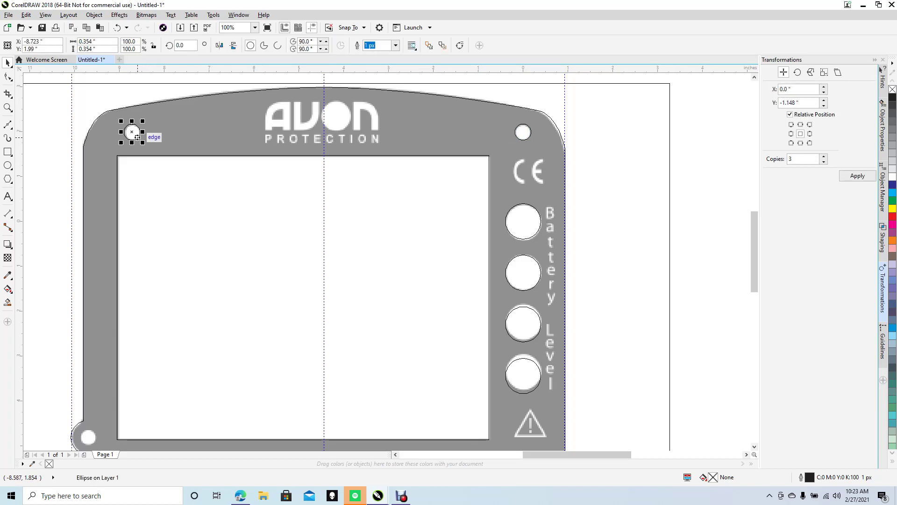
drag(137, 136, 88, 430)
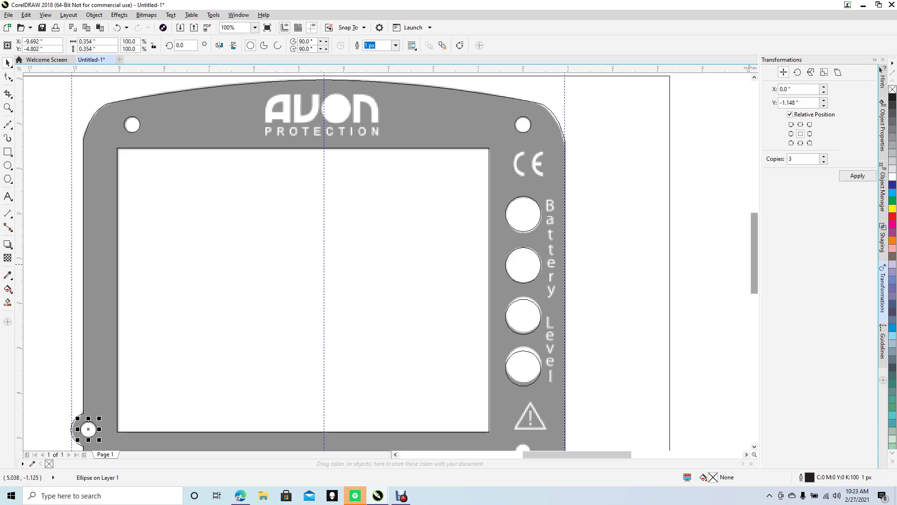
scroll(754, 253, down, 3)
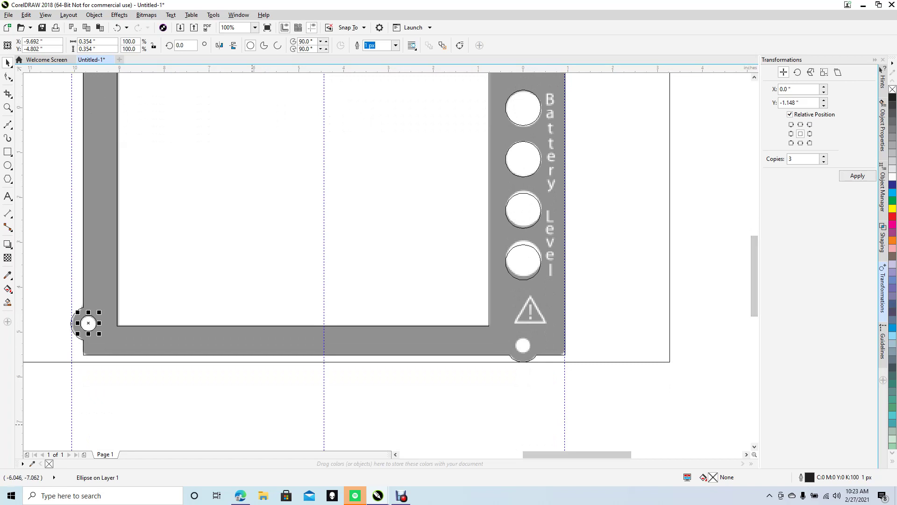
drag(88, 322, 523, 346)
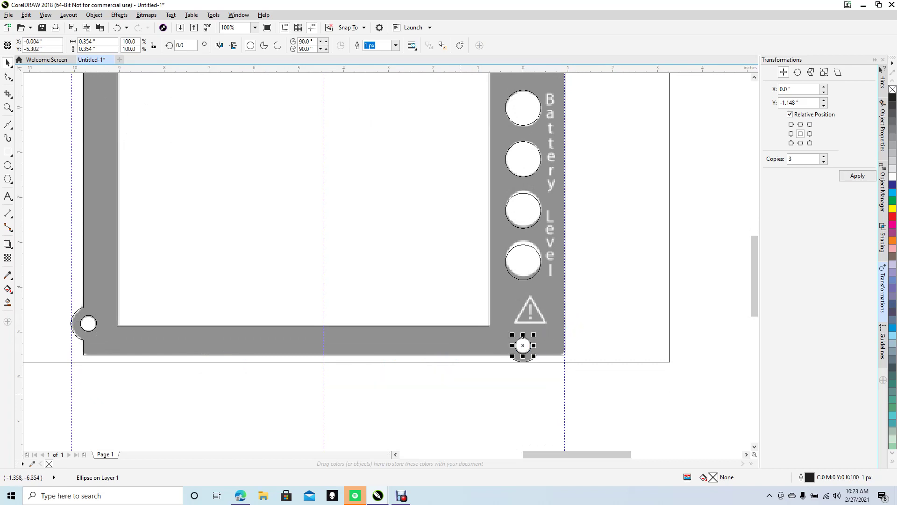
click(740, 319)
drag(755, 299, 754, 280)
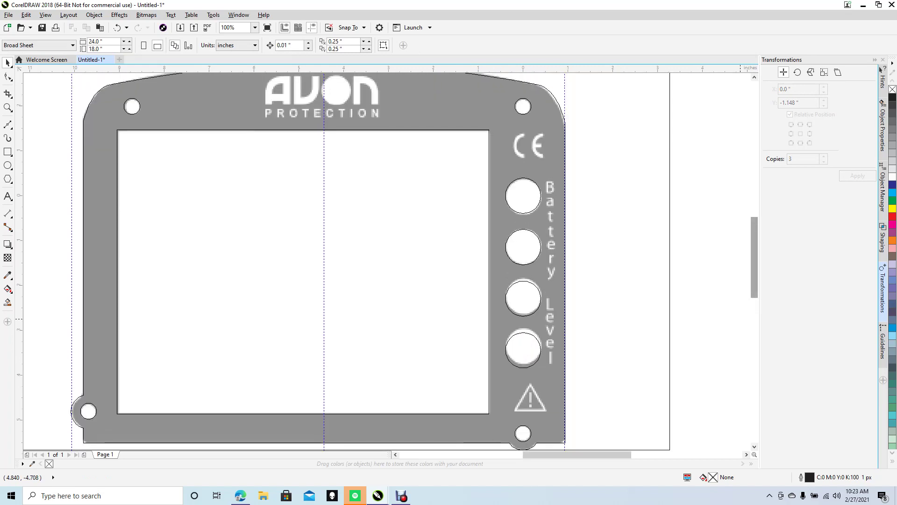
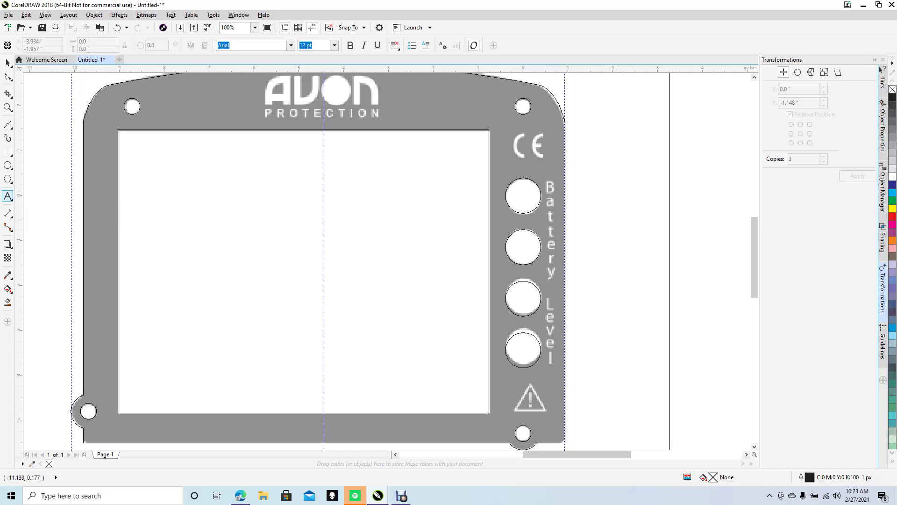
- Create the 24 pt Arial text "Battery" with one letter per line in the empty area beside the overlay
click(614, 189)
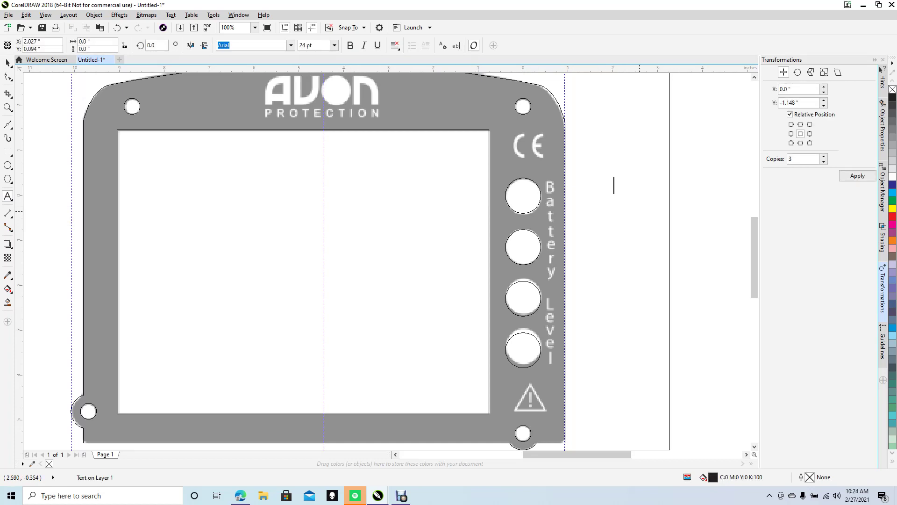
text(B)
key(Return)
text(a)
key(Return)
text(t)
key(Return)
text(y)
key(BackSpace)
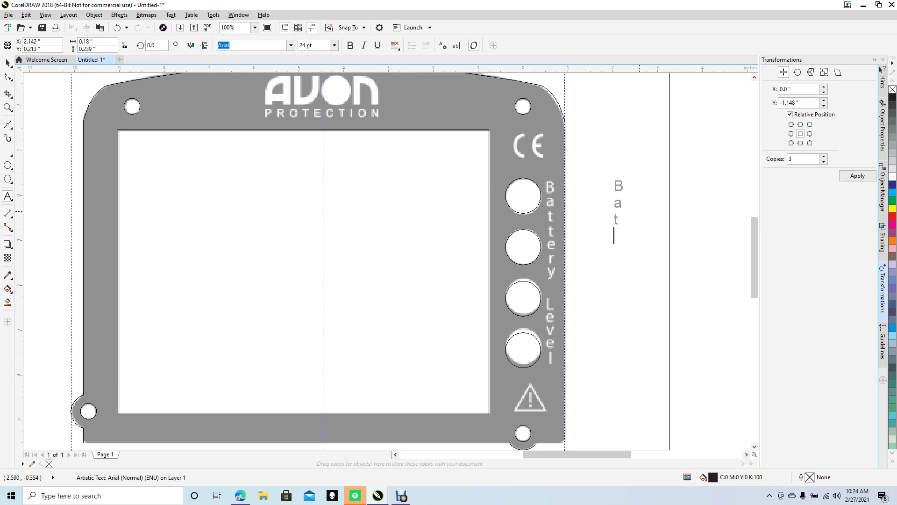
text(t)
key(Return)
text(r)
key(Return)
key(BackSpace)
text(e)
key(Return)
text(r)
key(Return)
text(y)
click(8, 63)
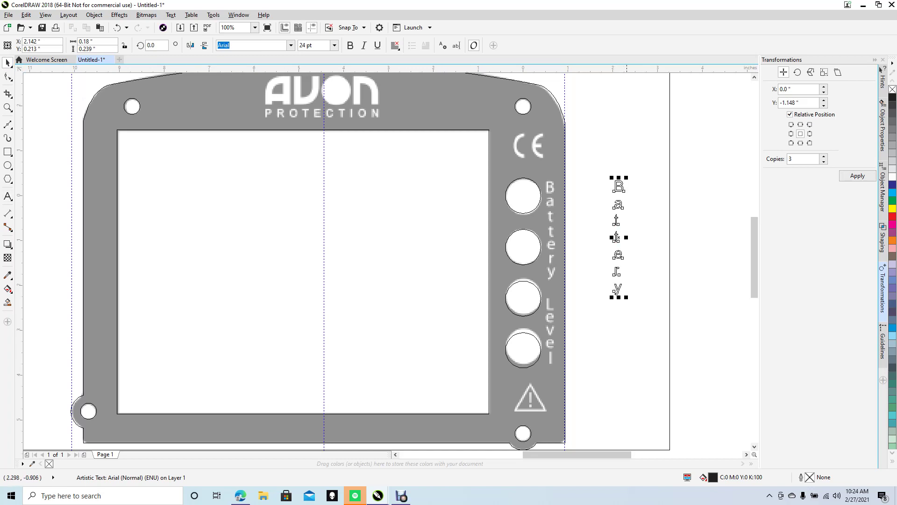
- Shrink the vertical "Battery" text to about 2.11 inches high and move it onto the overlay's Battery lettering
drag(619, 178, 619, 196)
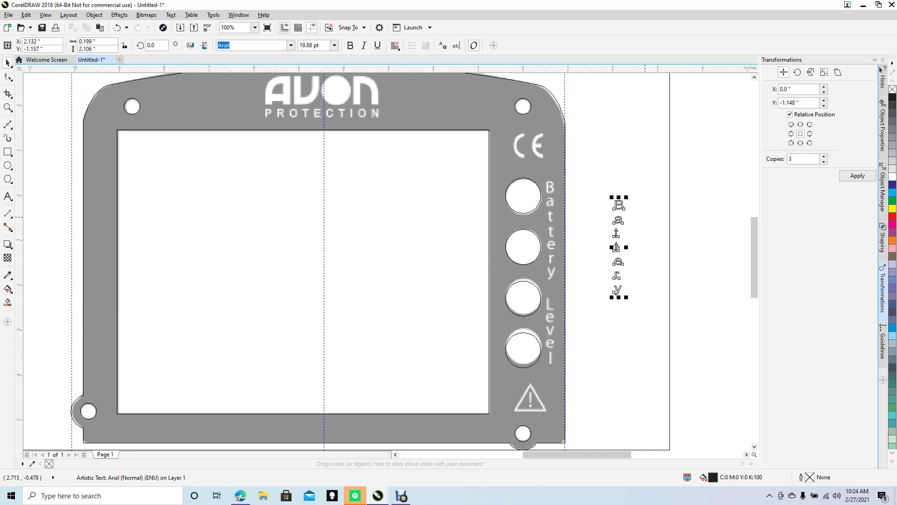
click(645, 217)
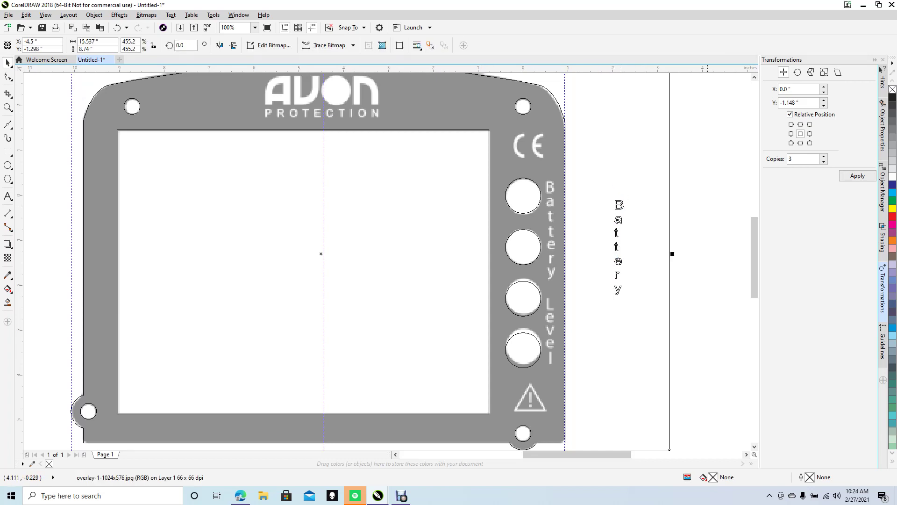
click(620, 209)
drag(619, 207, 549, 191)
click(703, 226)
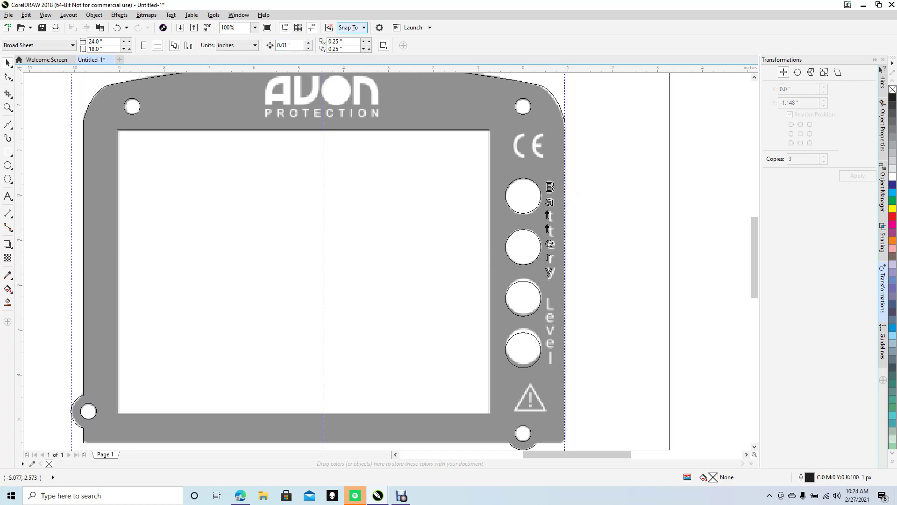
- Turn off snapping to objects
click(351, 27)
click(345, 79)
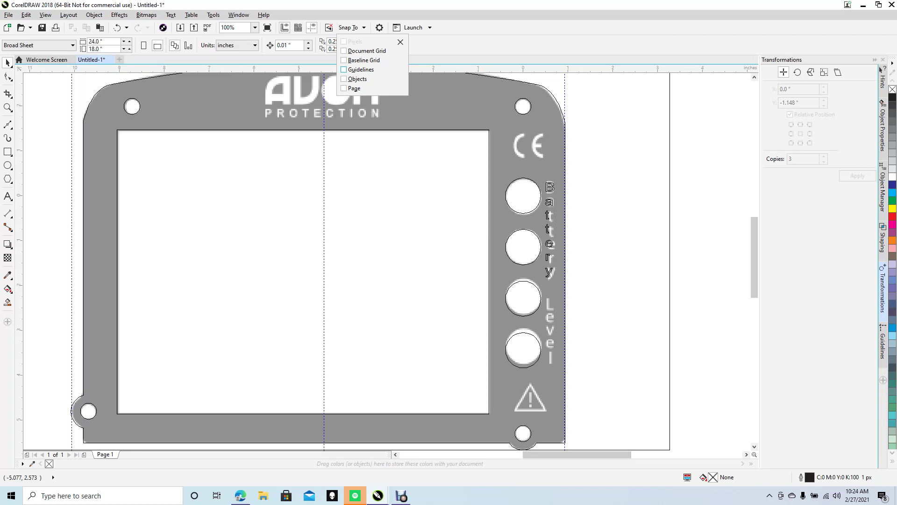
click(400, 42)
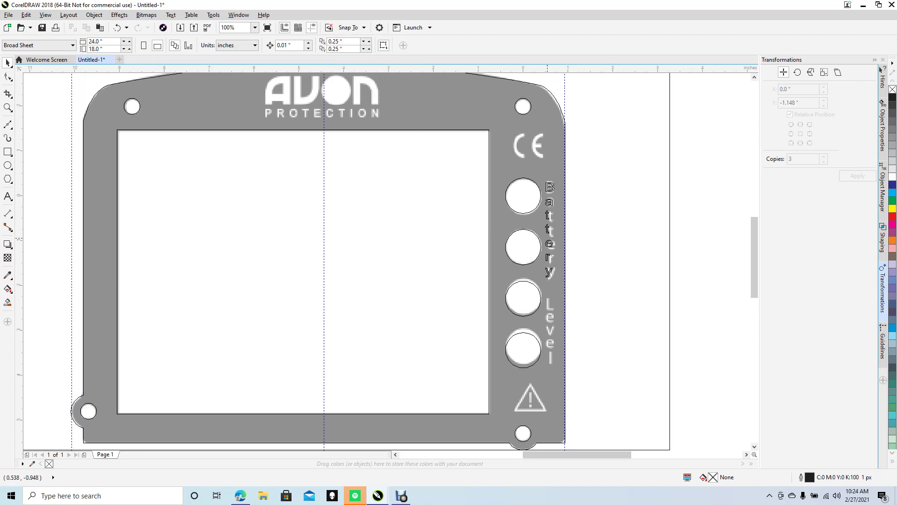
- Shift the "Battery" text slightly onto the overlay's lettering and stretch it to about 2.135 inches high
scroll(547, 238, up, 1)
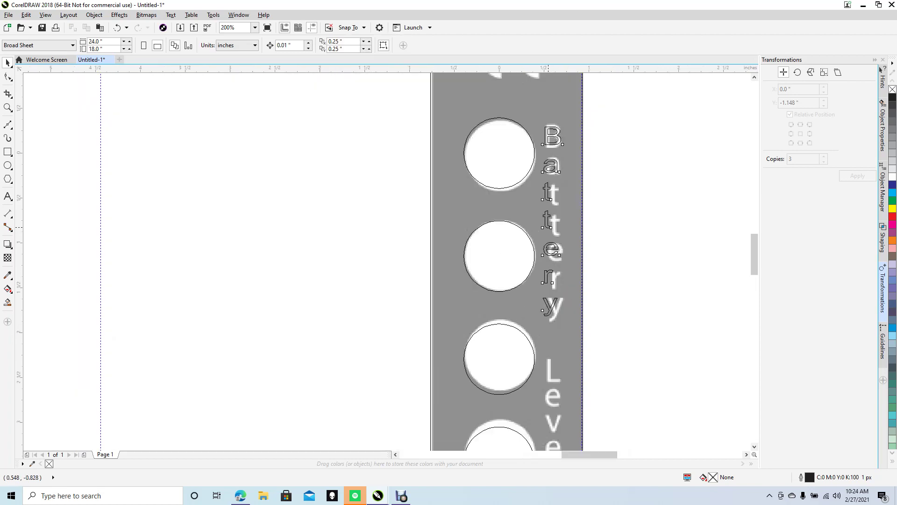
click(548, 227)
drag(549, 228, 553, 229)
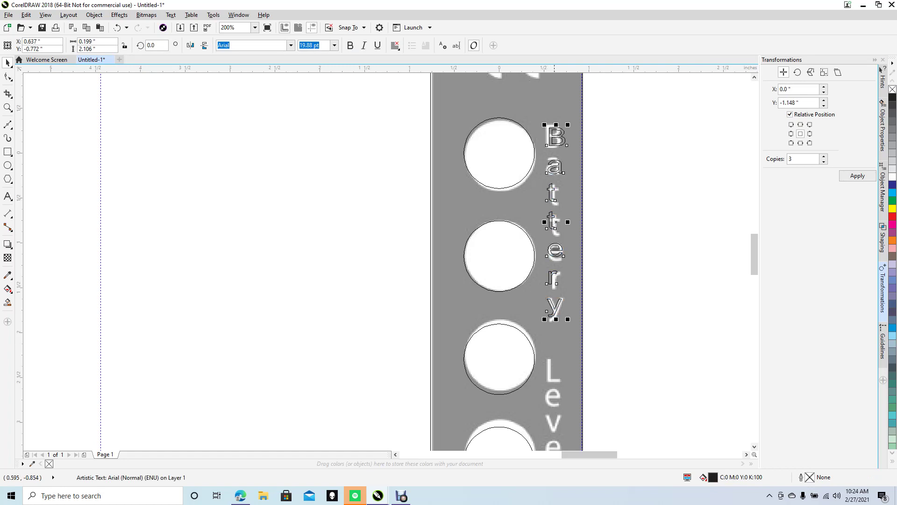
drag(556, 320, 557, 324)
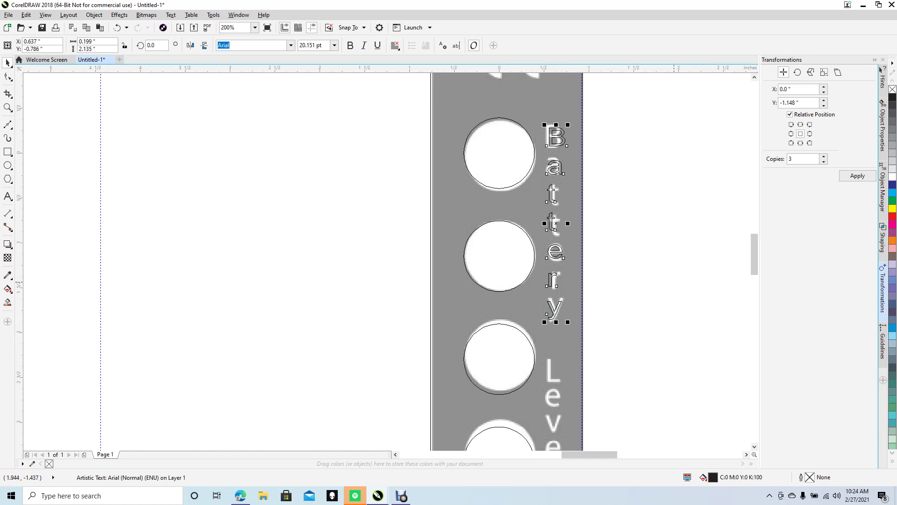
click(95, 269)
- Temporarily delete the overlay image to check the traced shapes alone, and undo the deletion
scroll(675, 285, down, 1)
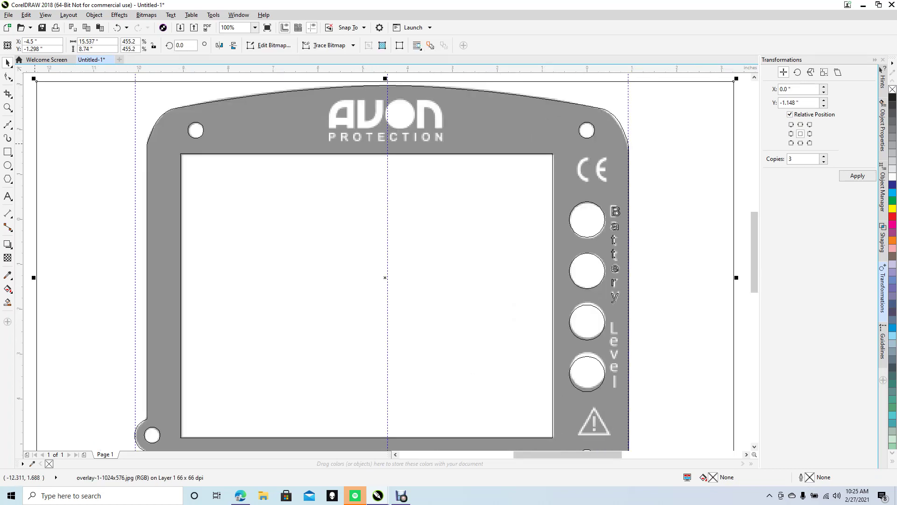
key(Escape)
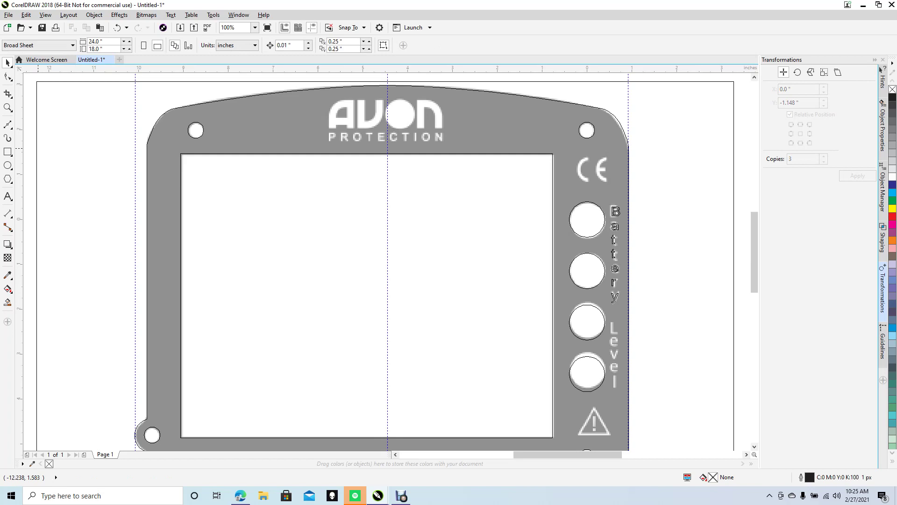
click(37, 149)
key(Delete)
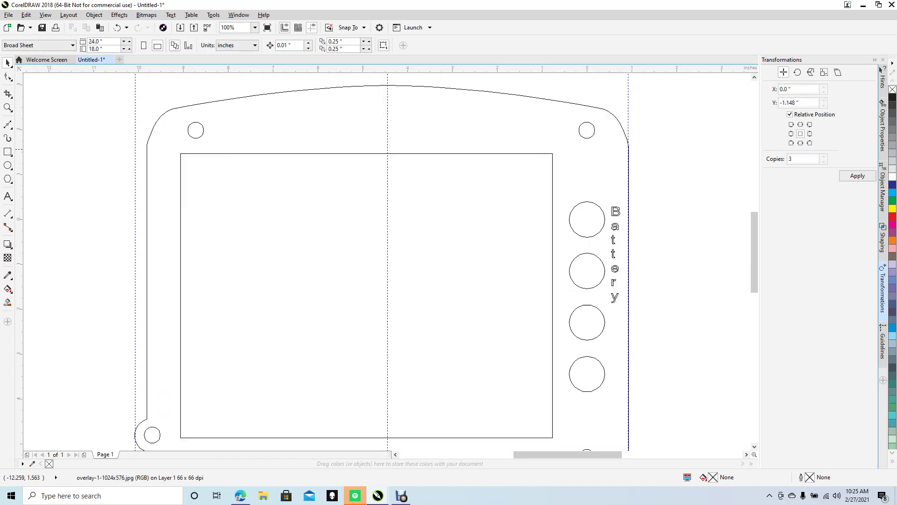
key(ctrl+z)
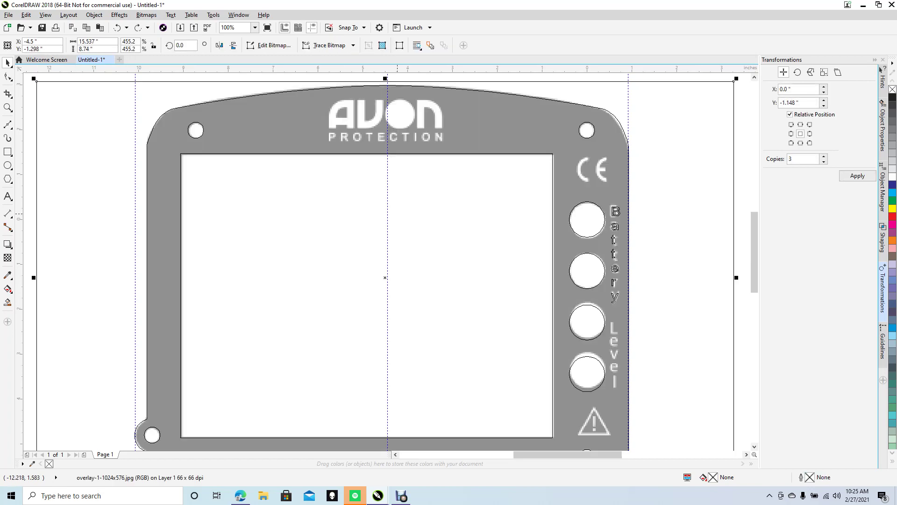
- Lock the overlay image in place
drag(755, 251, 754, 262)
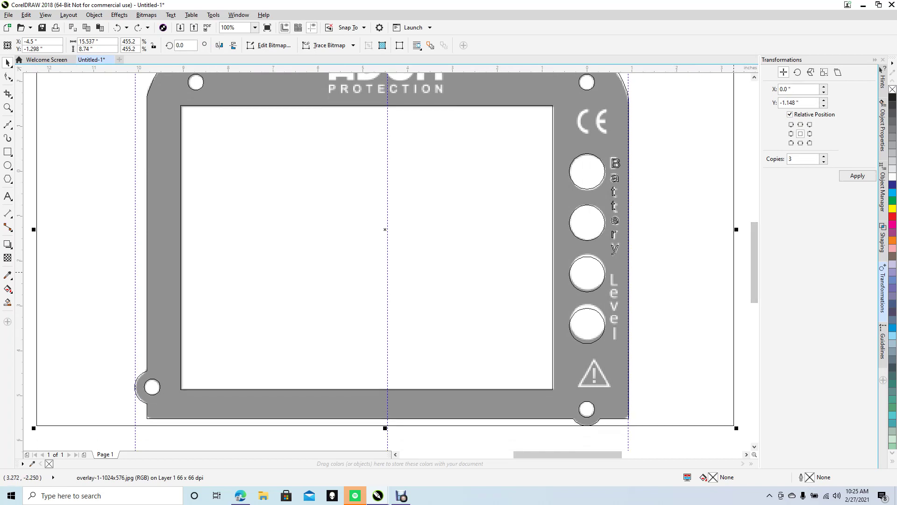
right_click(721, 277)
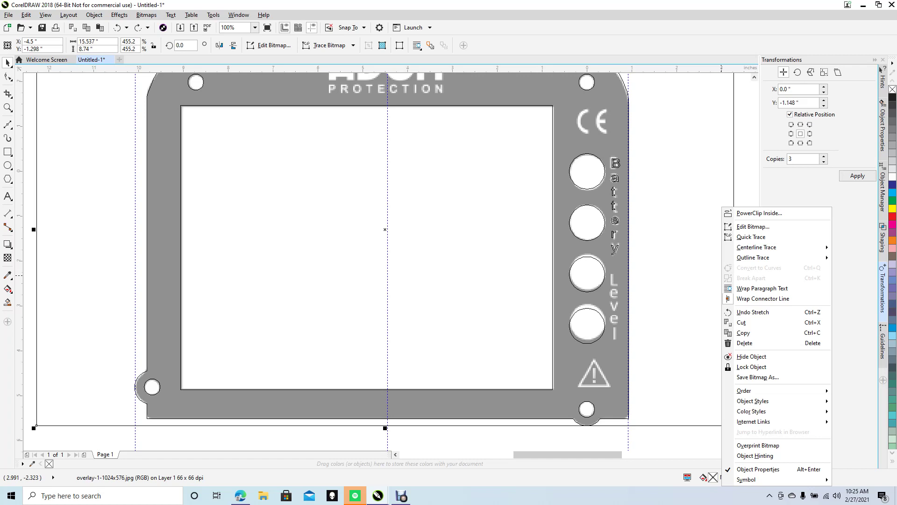
click(751, 366)
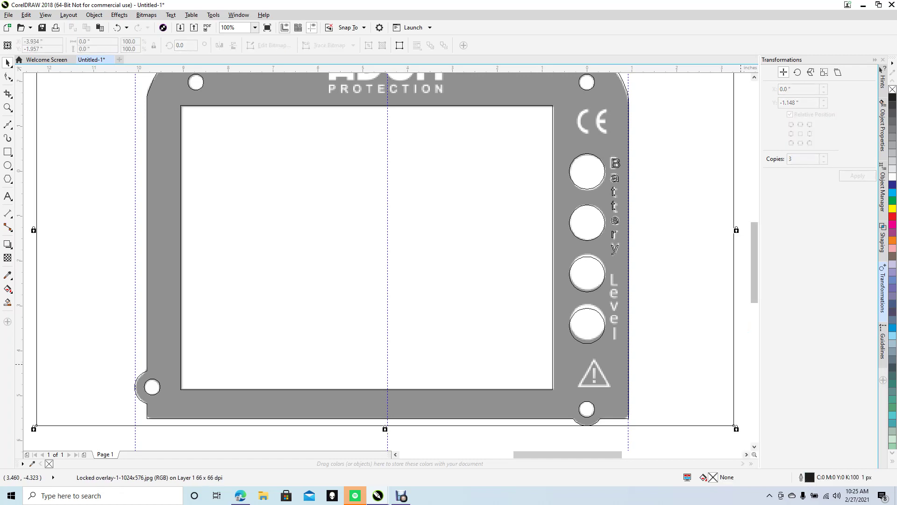
- Place a copy of the vertical "Battery" text straight below the original, over the overlay's Level lettering
drag(603, 455, 627, 454)
click(627, 379)
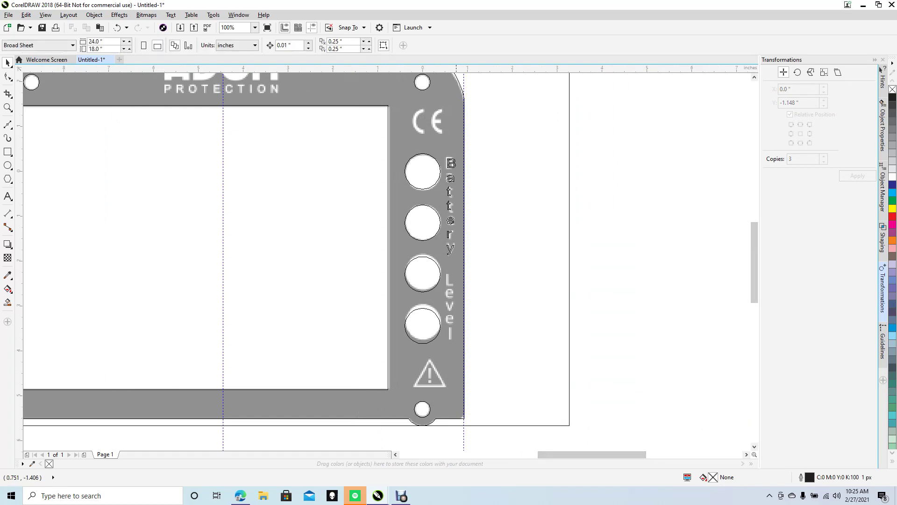
click(451, 222)
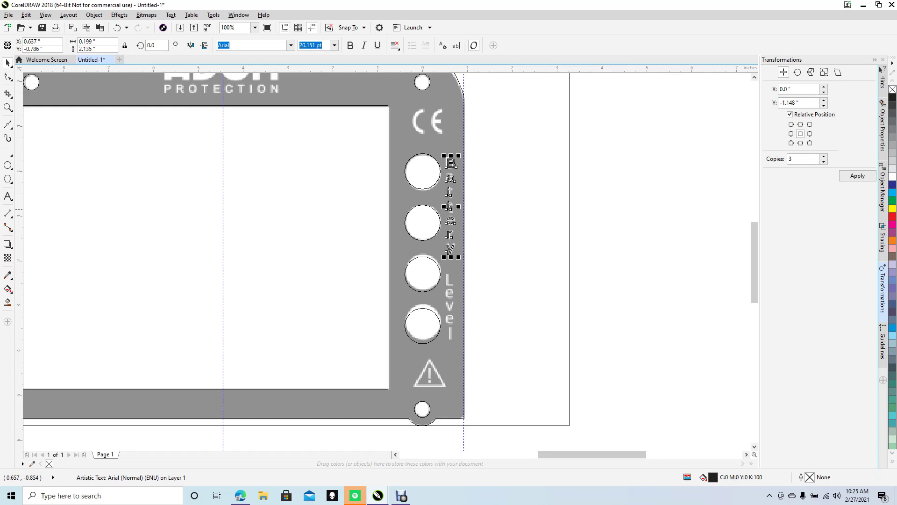
drag(451, 207, 449, 337)
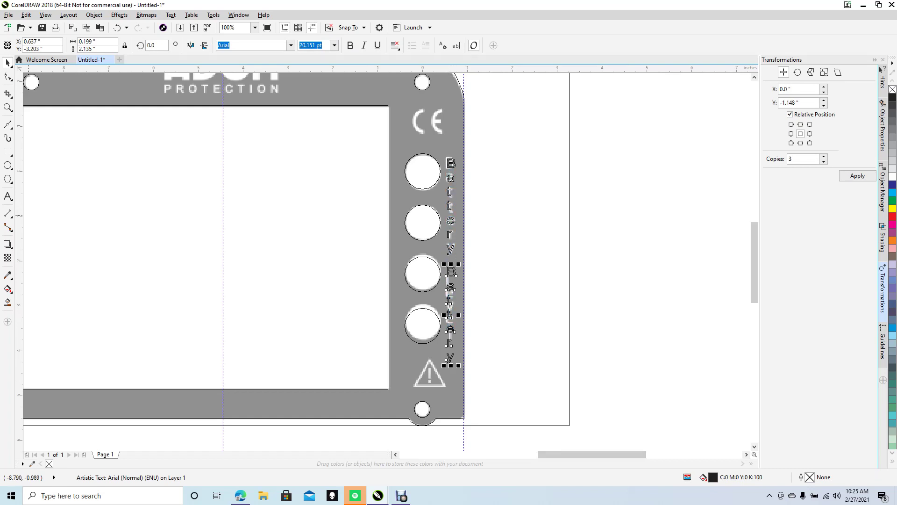
- Replace the copied text's wording with "Level", one letter per line
click(8, 197)
key(ctrl+space)
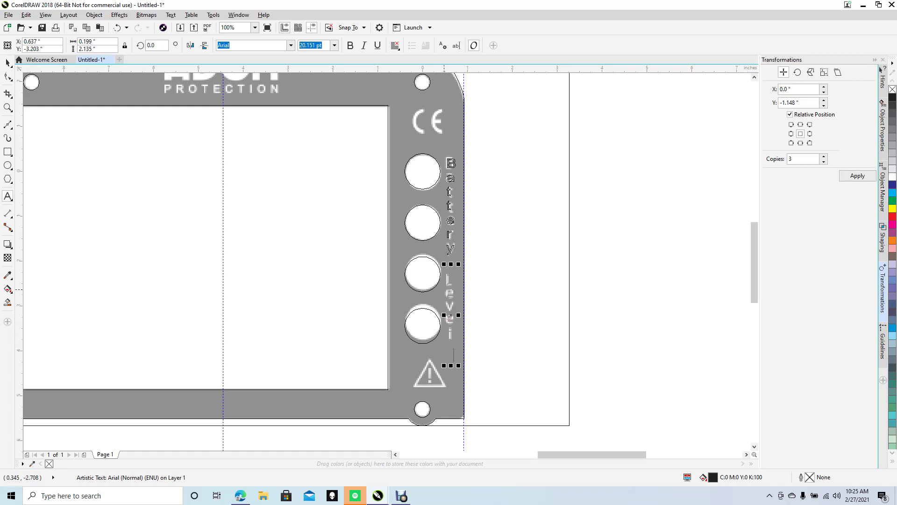
key(ctrl+z)
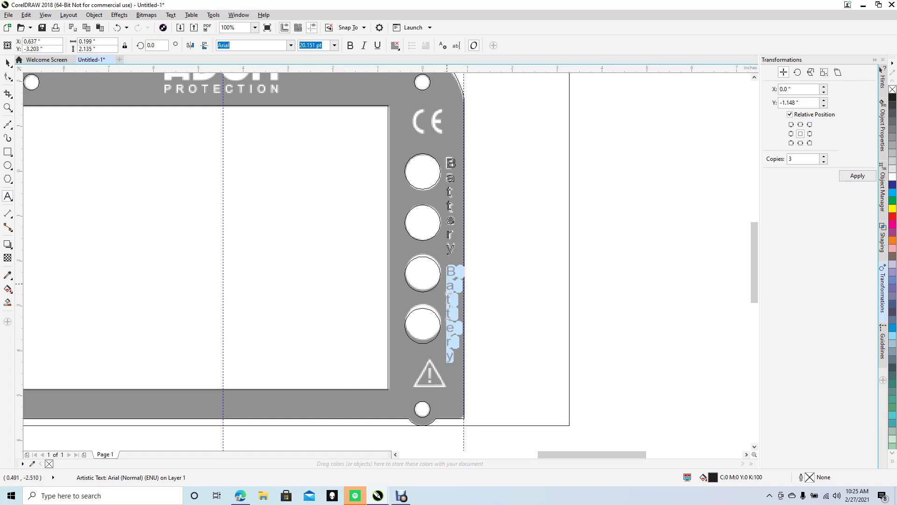
key(ctrl+shift+z)
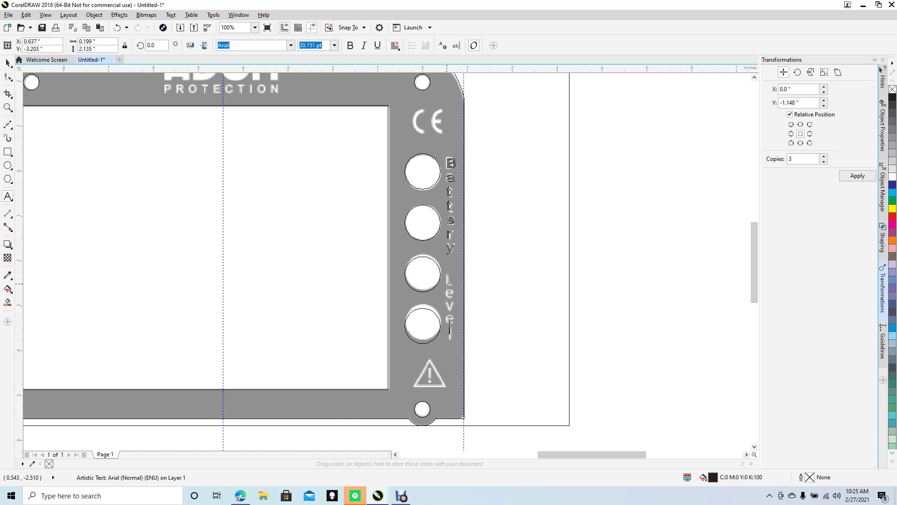
click(8, 62)
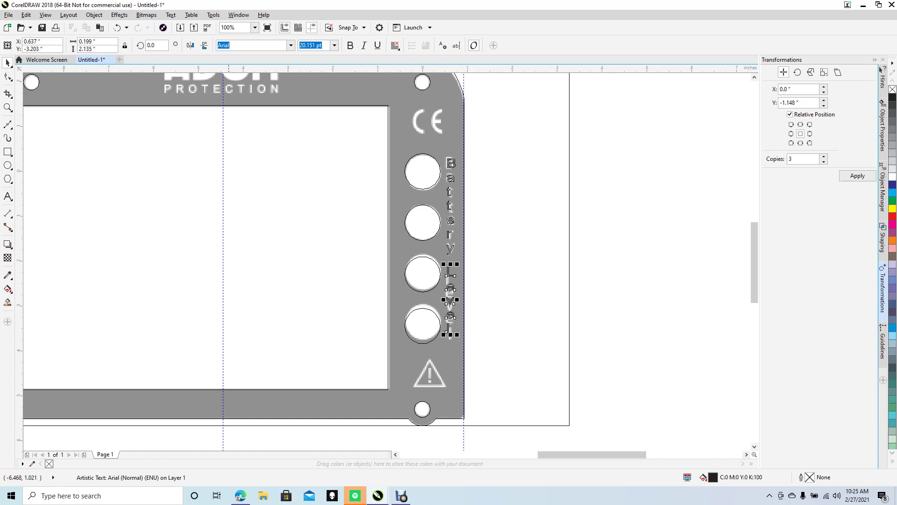
click(485, 327)
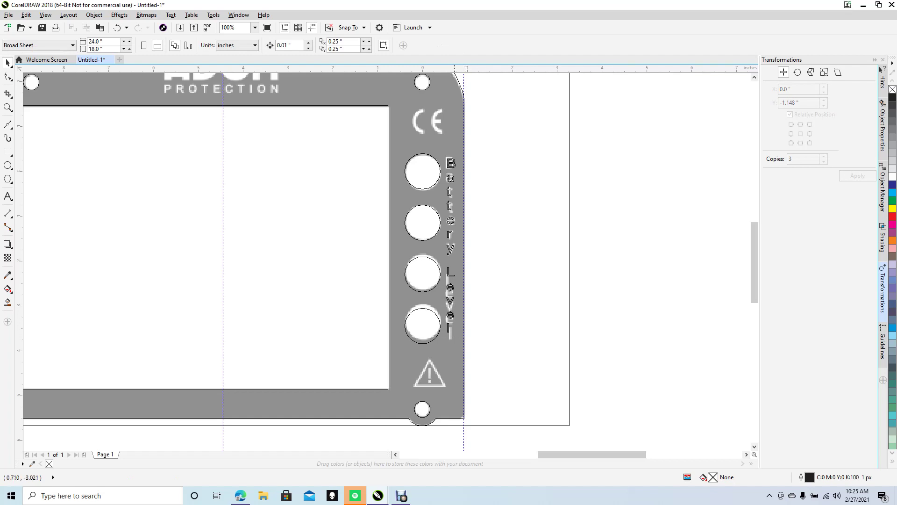
- Nudge the "Level" text down until it lines up with the overlay's Level lettering
click(451, 318)
click(448, 318)
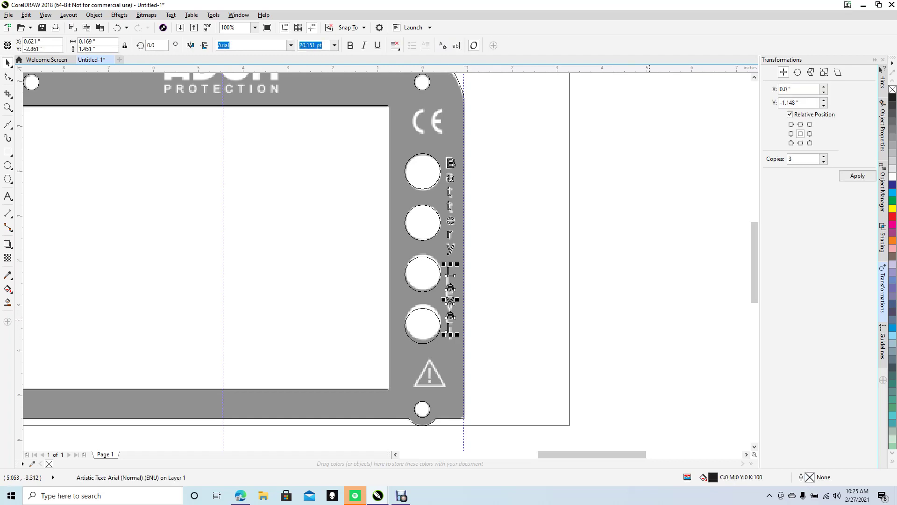
key(Down)
key(Down)
key(Down)
key(Down)
key(Down)
key(Down)
key(Down)
key(Down)
key(Down)
key(Down)
key(Down)
key(Down)
key(Down)
key(Down)
key(Down)
key(Down)
key(Down)
key(Down)
key(Down)
key(Down)
key(Down)
click(683, 315)
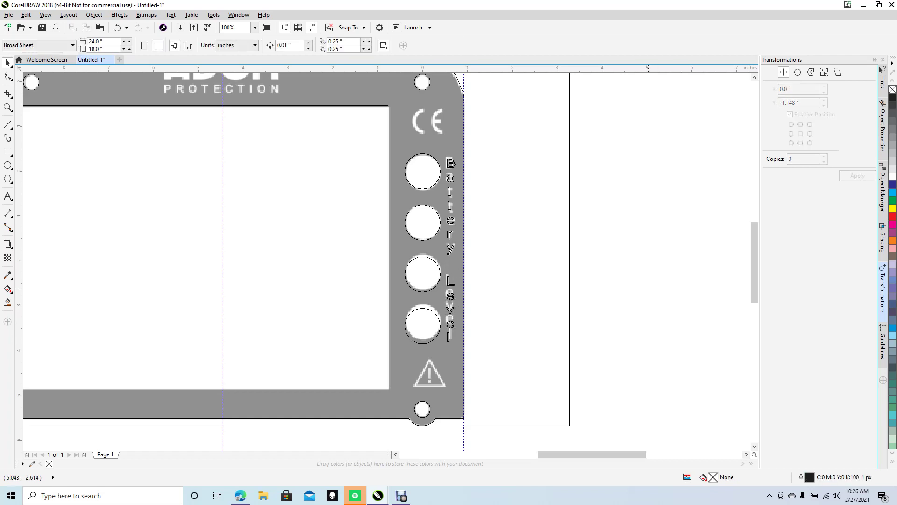
- Unlock the overlay image and delete it, keeping only the traced shapes and text
scroll(648, 288, down, 1)
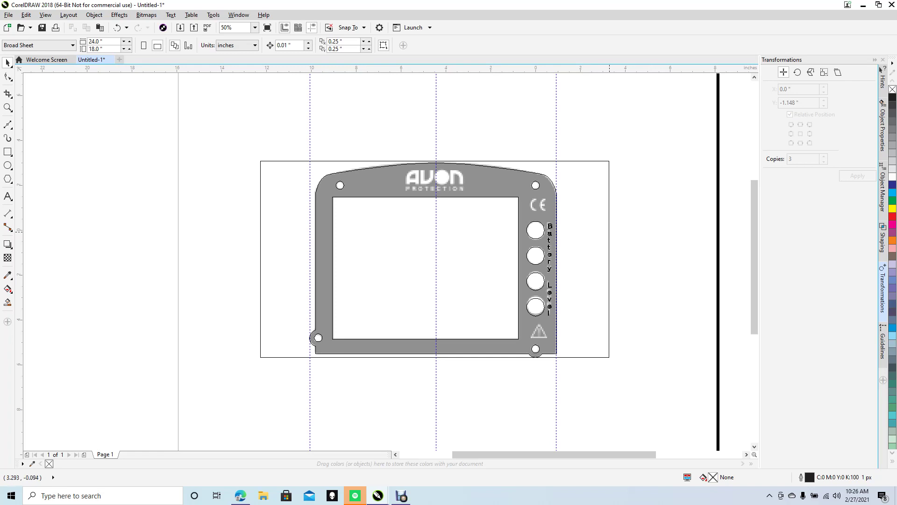
click(609, 232)
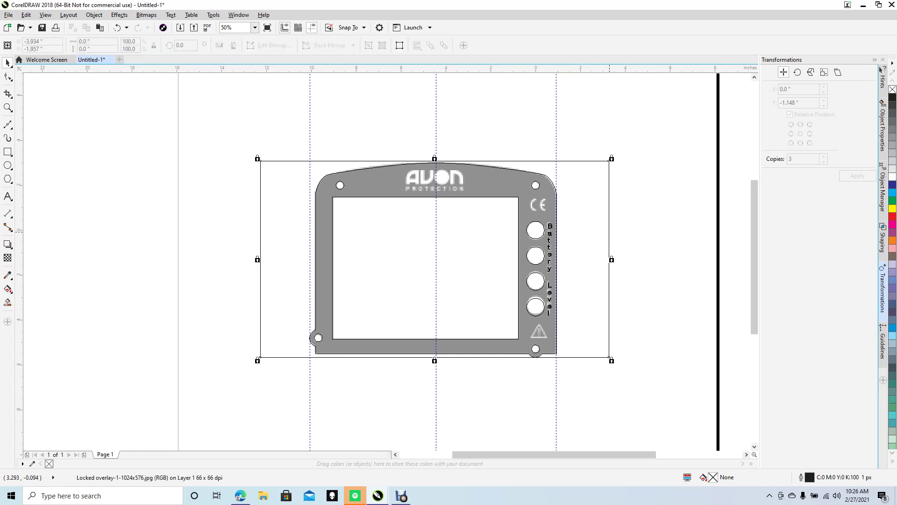
right_click(609, 234)
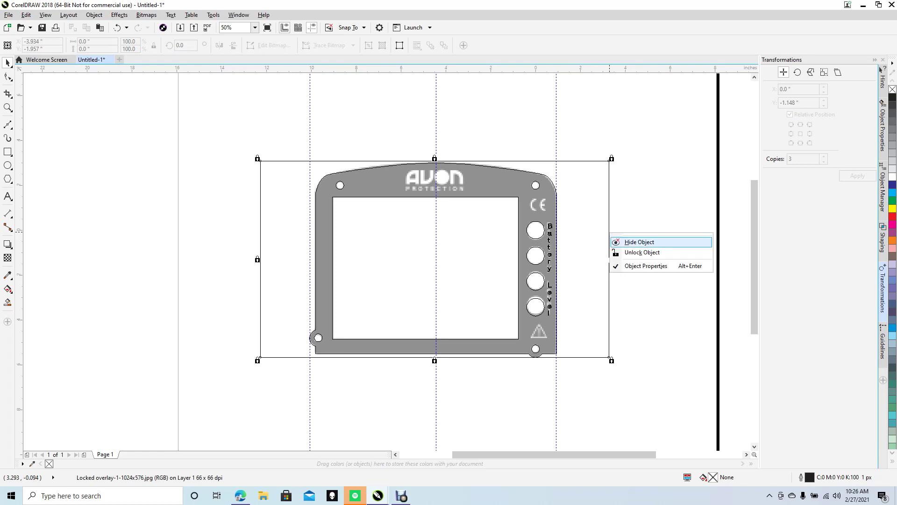
click(642, 252)
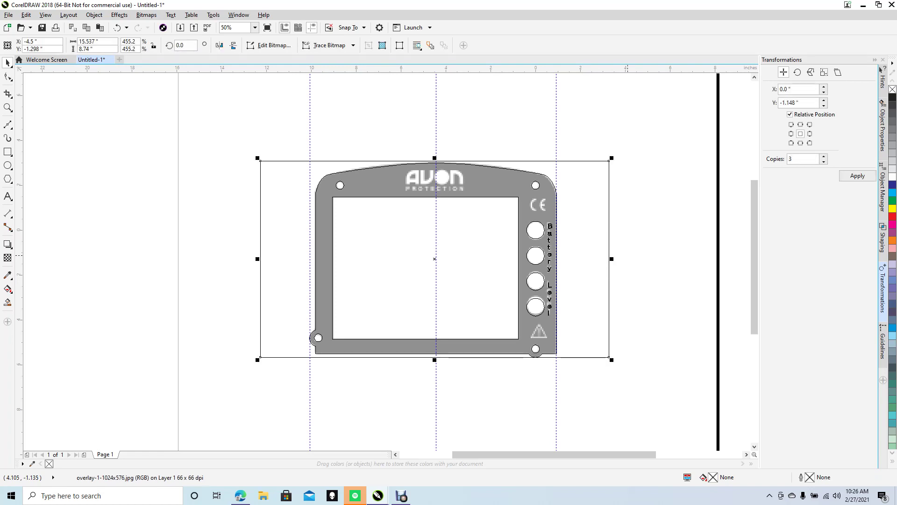
key(Delete)
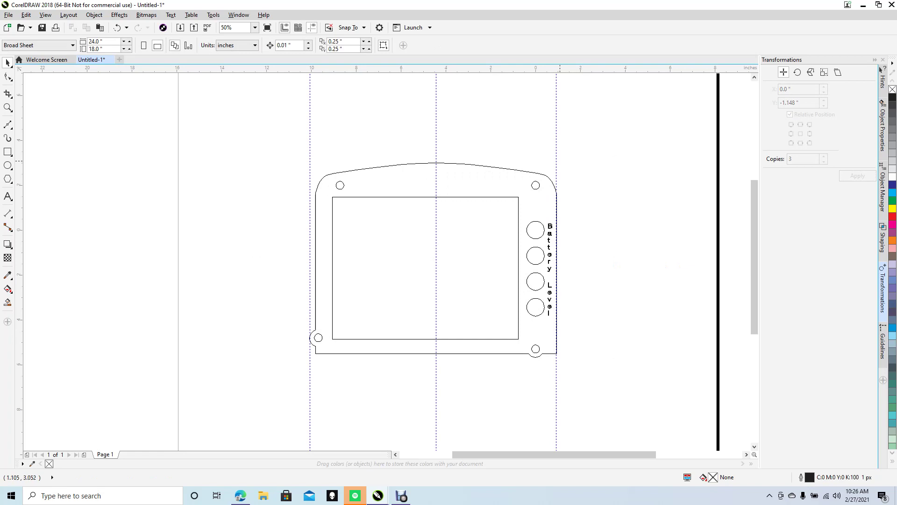
- Delete the three vertical guidelines crossing the traced overlay
click(556, 157)
key(Delete)
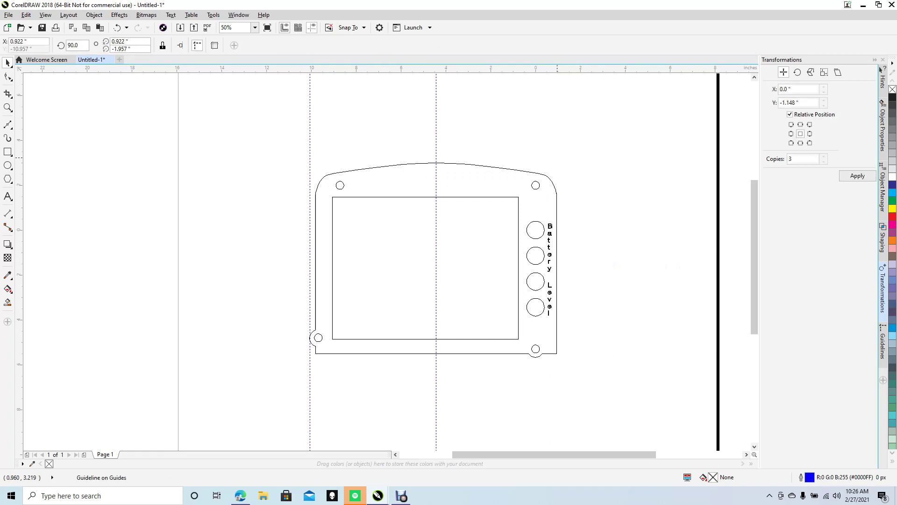
click(436, 140)
key(Delete)
click(310, 155)
key(Delete)
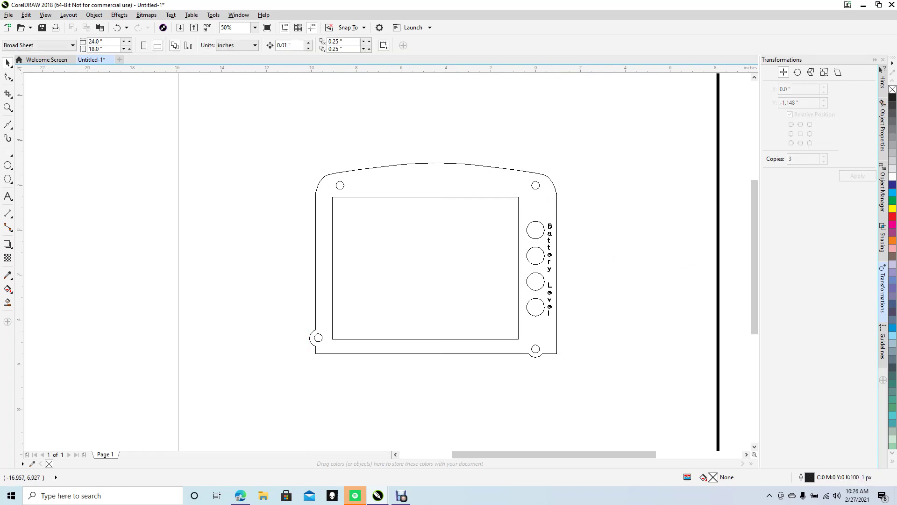
- Switch the display to Normal view and fill the overlay's outer frame curve with black
click(45, 15)
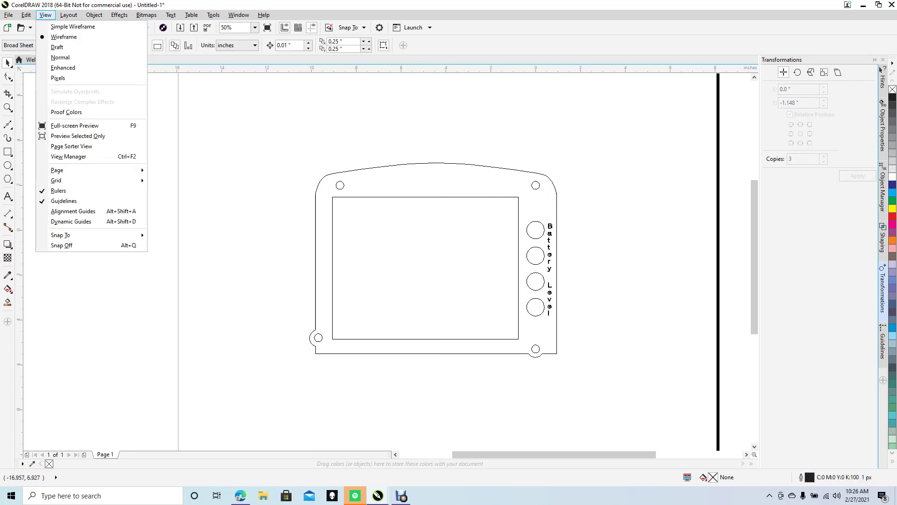
click(62, 57)
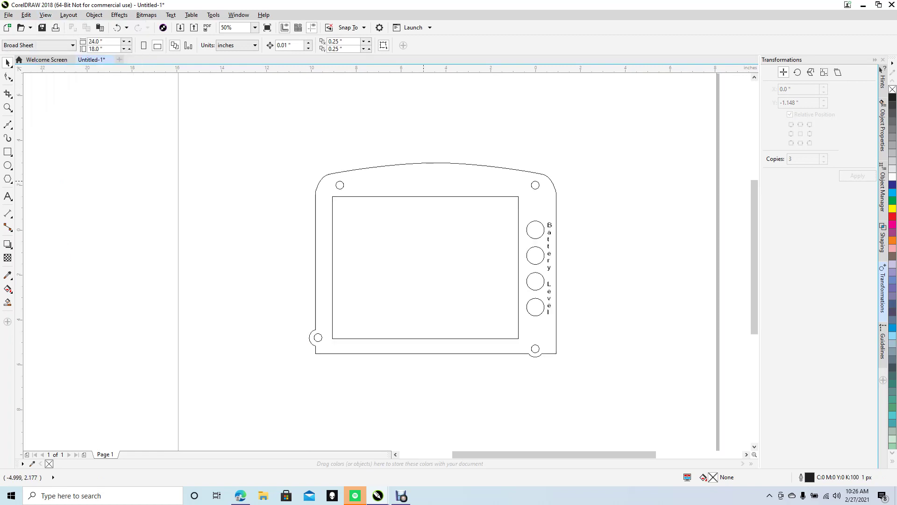
click(389, 165)
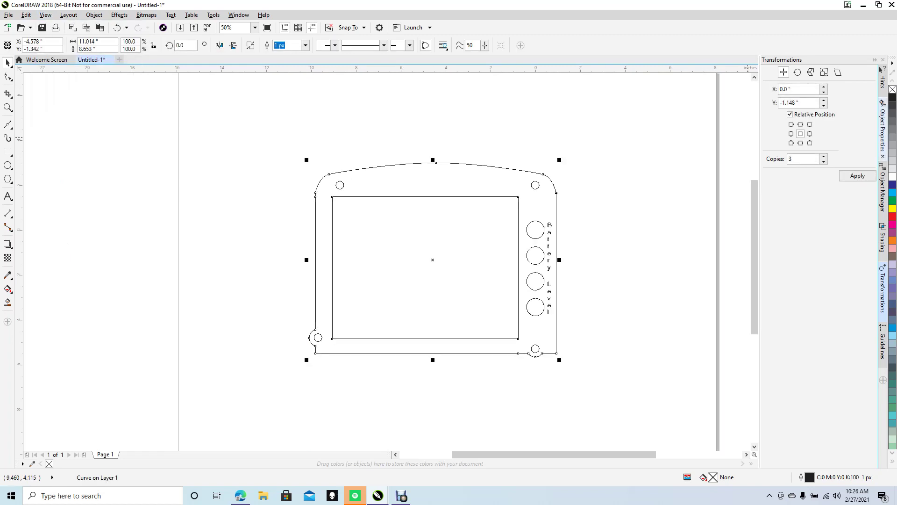
click(893, 97)
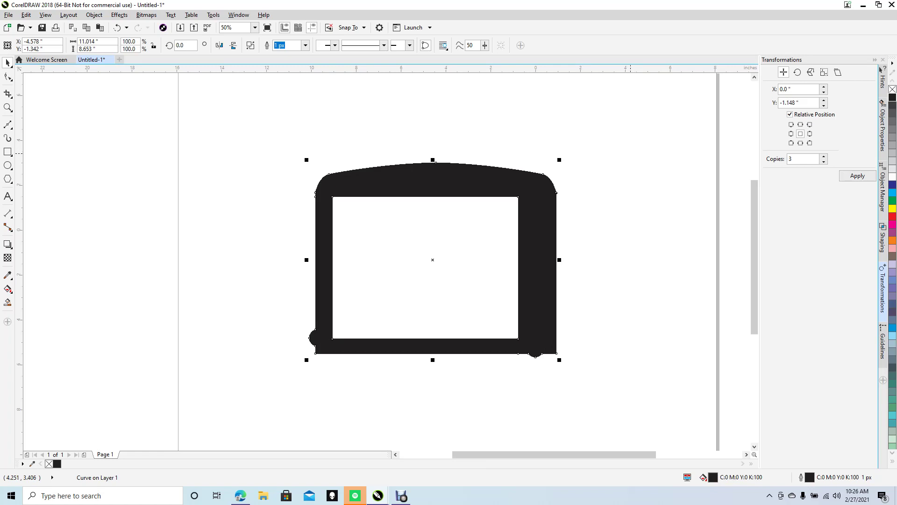
click(627, 155)
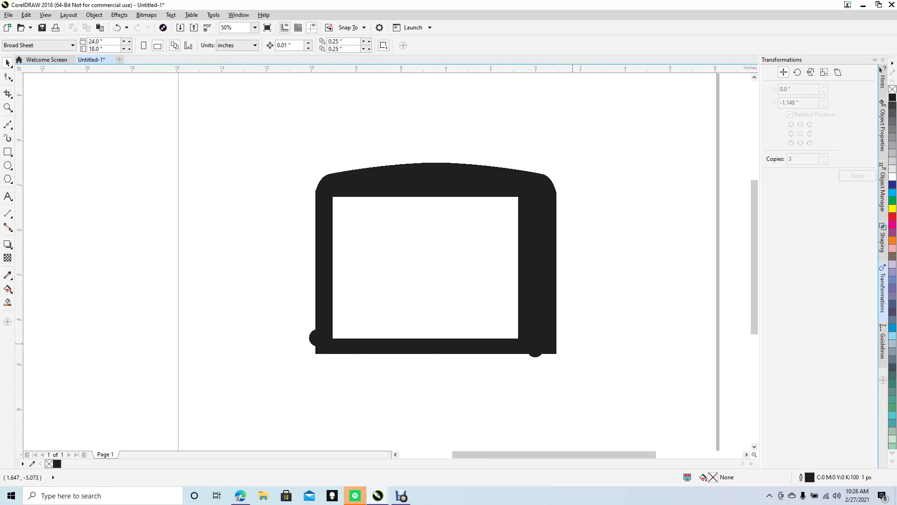
- Fill the four battery indicator circles and the "Battery" and "Level" texts with white
drag(571, 347, 522, 216)
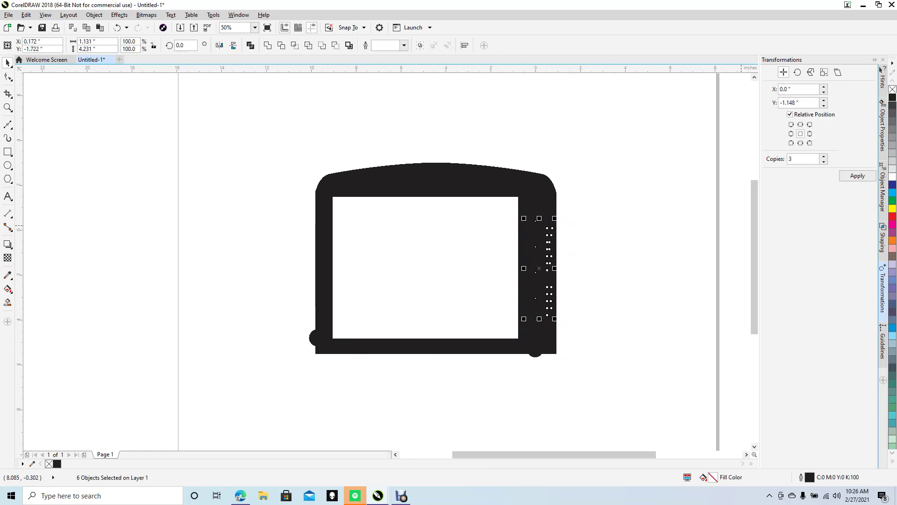
click(892, 176)
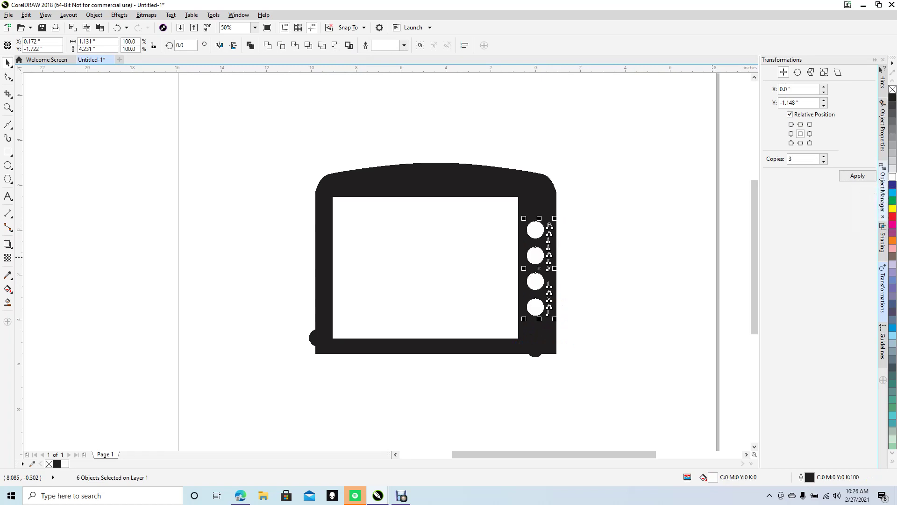
click(643, 303)
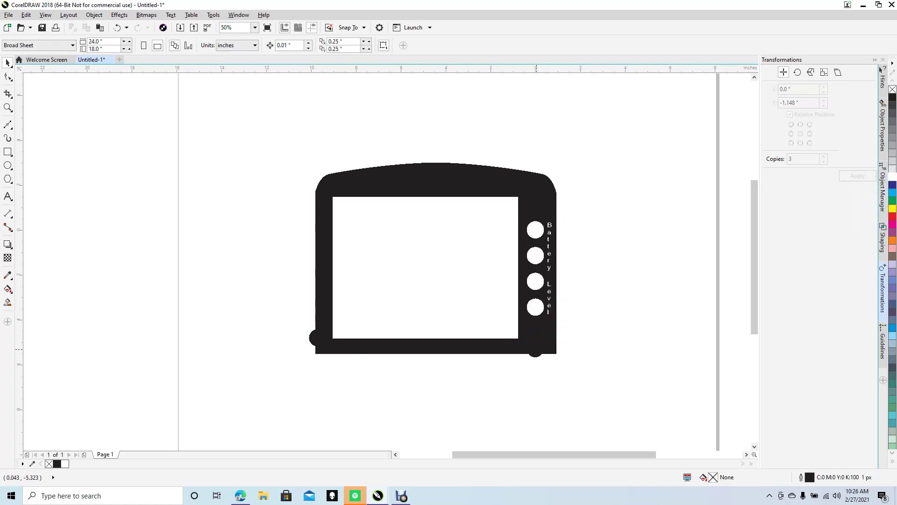
- Fill the four small mounting holes, the two lower ones and the two along the upper edge, with white
click(536, 349)
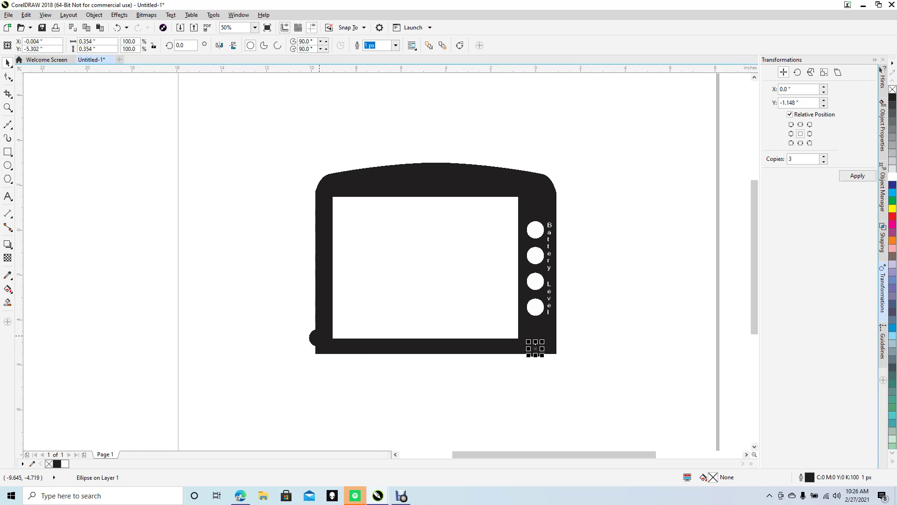
shift+click(319, 336)
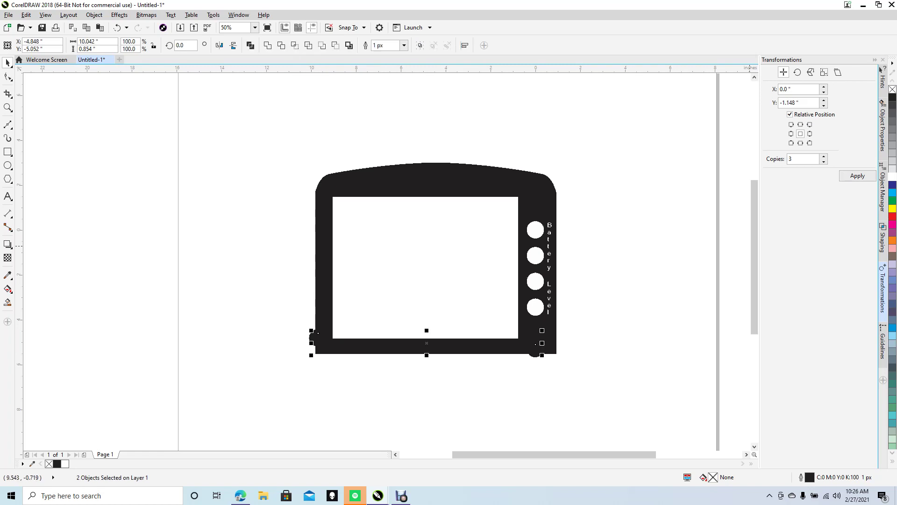
click(893, 177)
click(668, 267)
drag(287, 149, 571, 200)
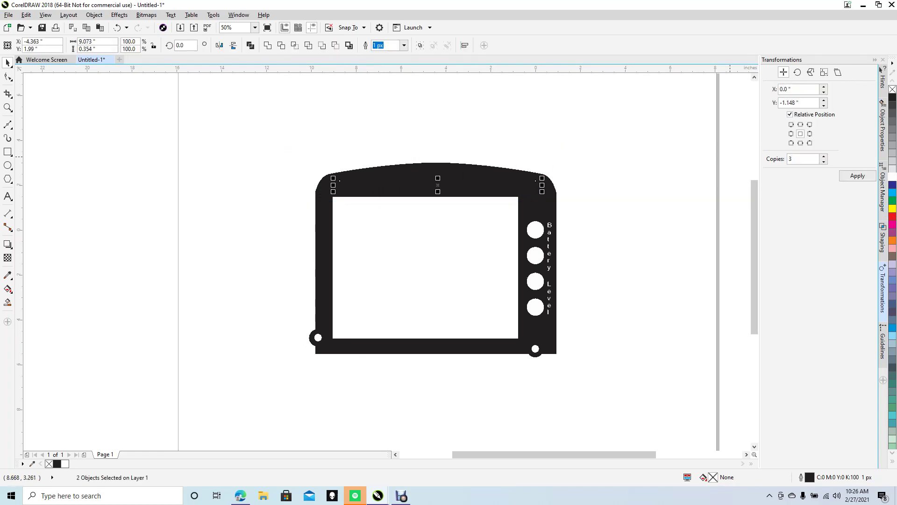
click(892, 177)
click(677, 187)
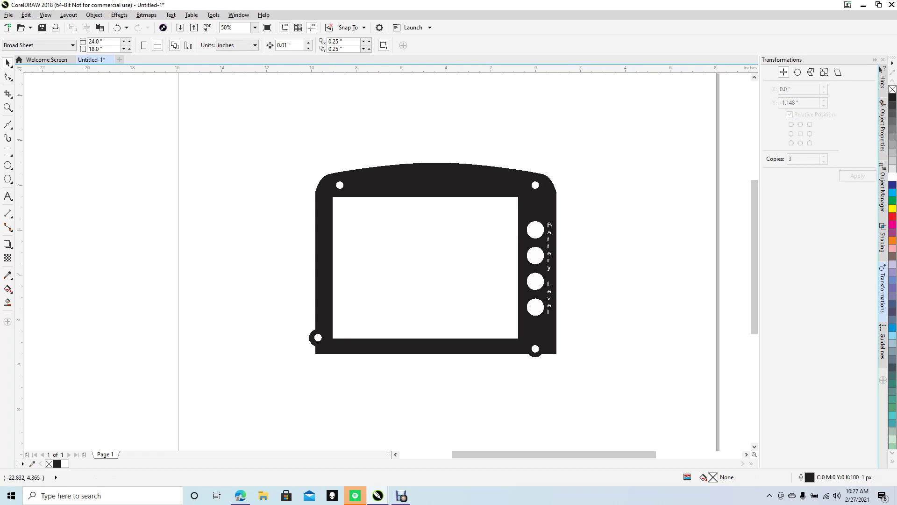
- Examine the filled overlay up close, including its holes, indicator circles and Battery Level lettering
click(7, 108)
mouse_move(264, 146)
mouse_down()
mouse_move(365, 146)
mouse_move(587, 385)
mouse_up()
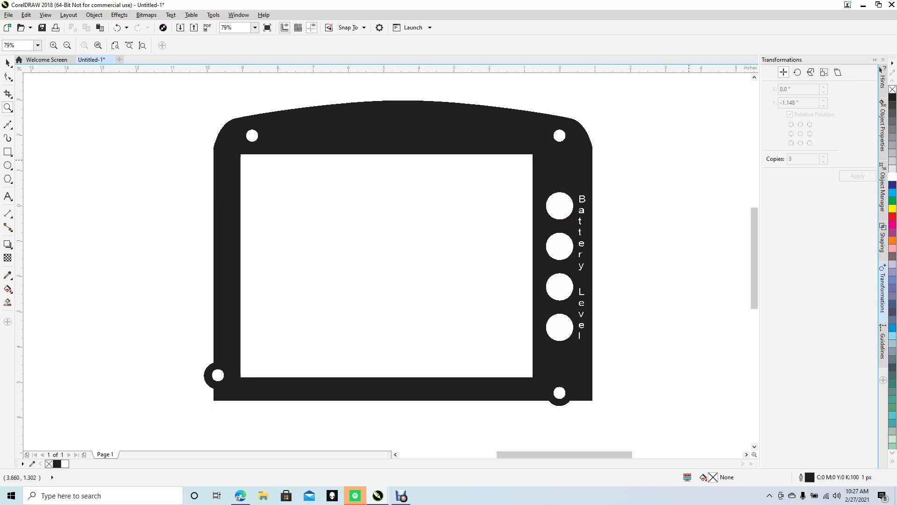
mouse_move(174, 104)
mouse_down()
mouse_move(330, 200)
mouse_move(587, 278)
mouse_move(652, 372)
mouse_move(639, 415)
mouse_up()
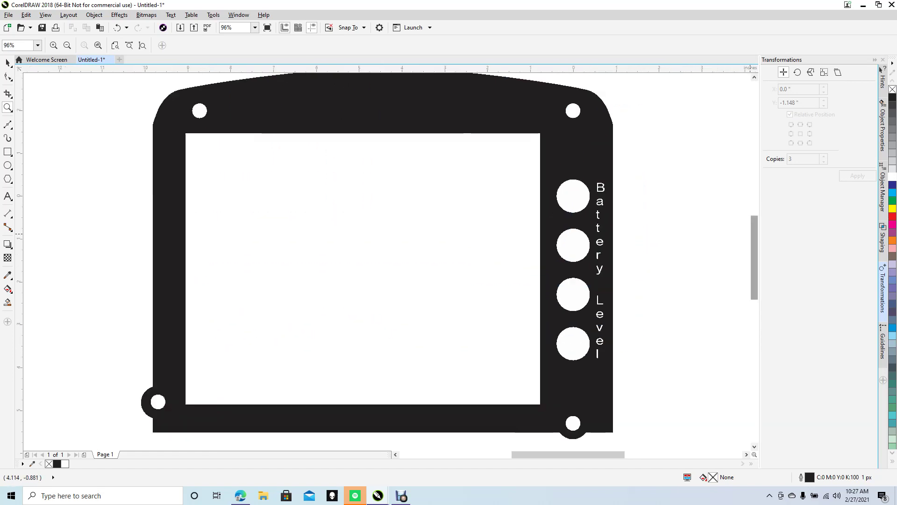
scroll(397, 253, up, 1)
scroll(383, 252, down, 1)
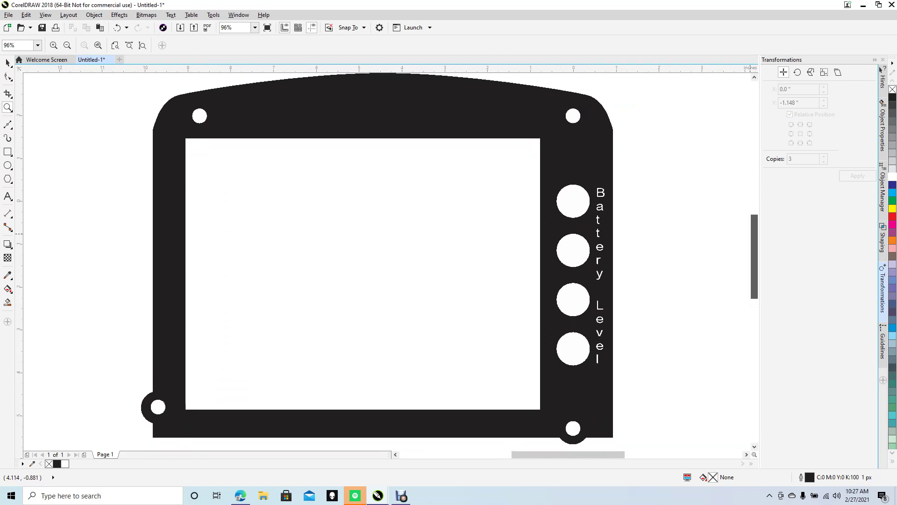